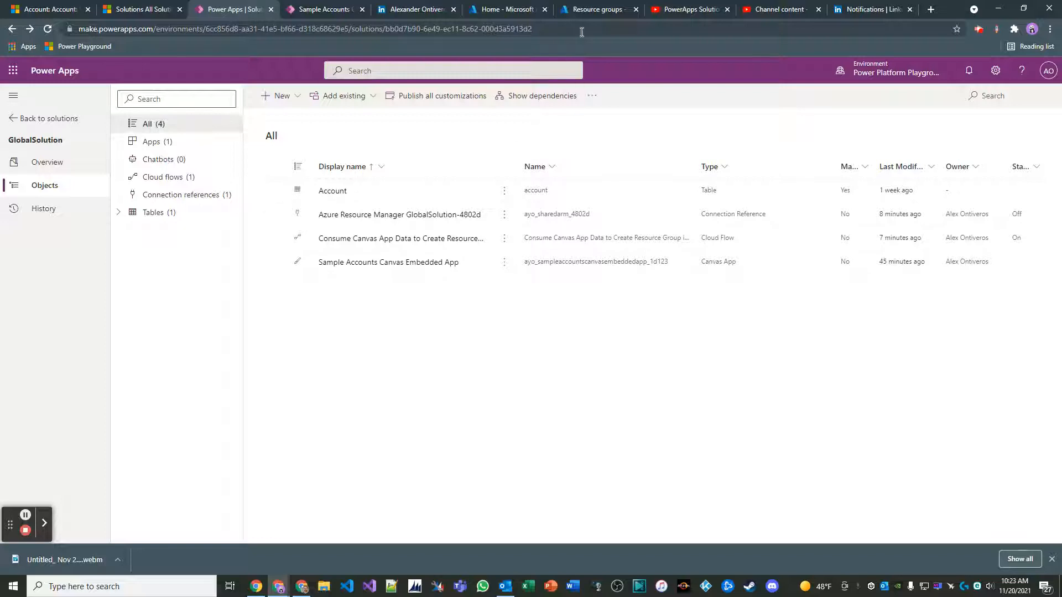
# - Check the Azure portal's resource groups, return to GlobalSolution in Power Apps and start a new canvas app
pyautogui.click(594, 9)
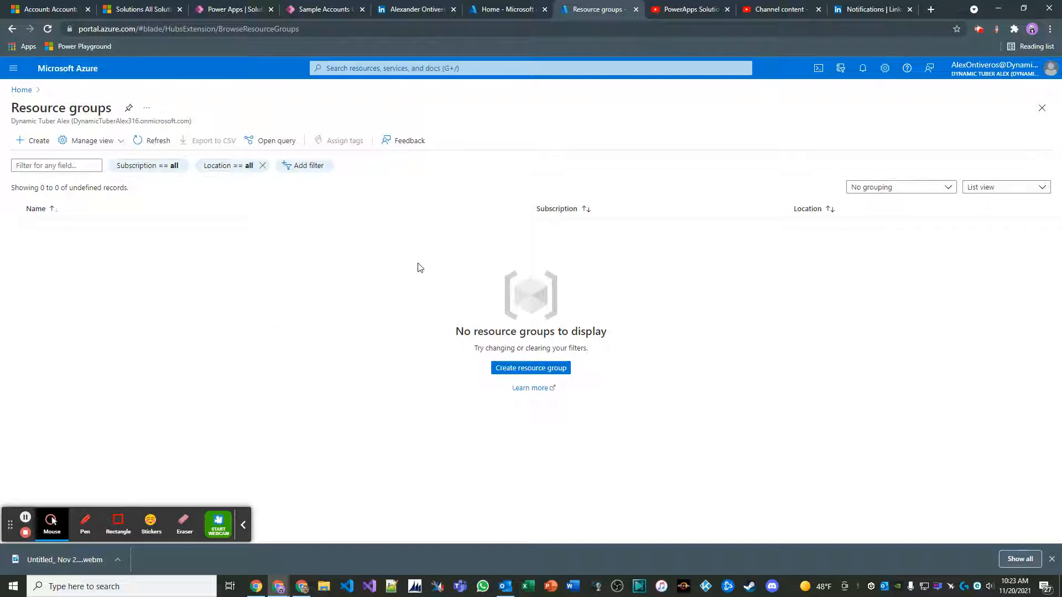
pyautogui.click(215, 13)
pyautogui.click(287, 96)
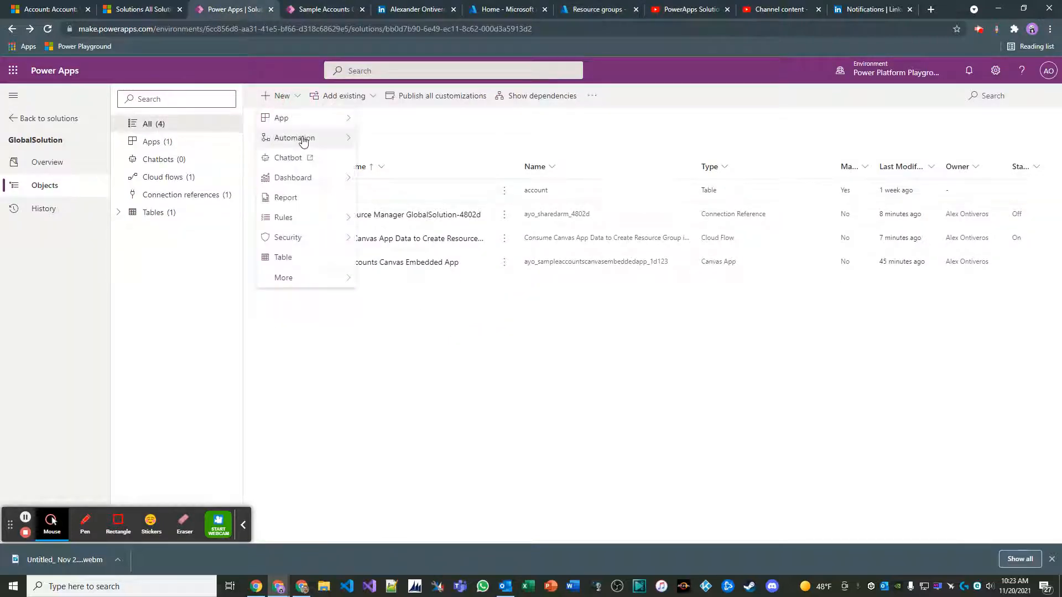
pyautogui.moveTo(310, 119)
pyautogui.click(375, 118)
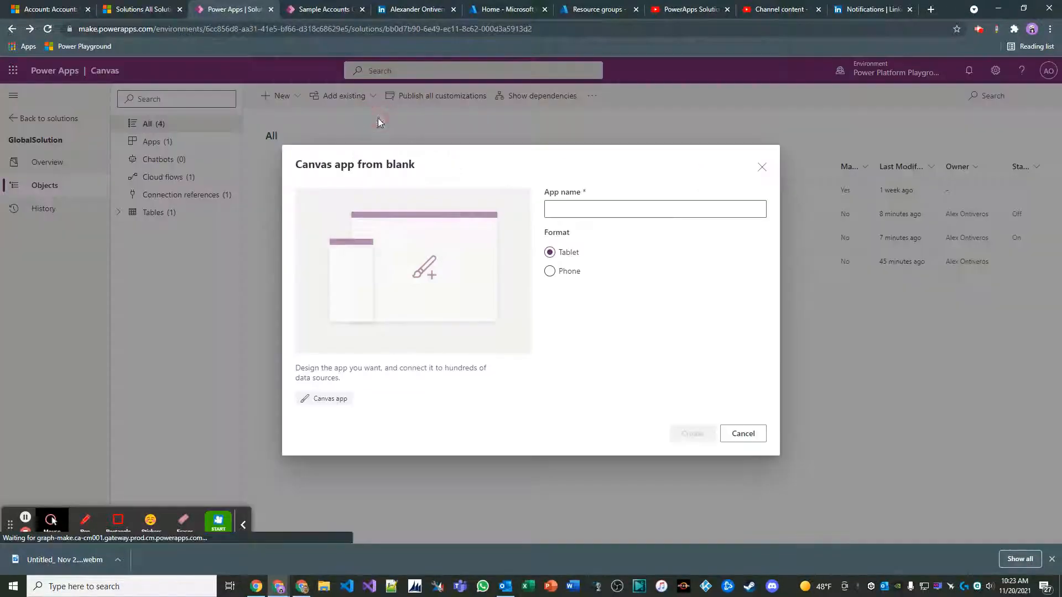
# - Create the app in tablet format with the name "Canvas App integration with Azure Resource Group Power Automate"
pyautogui.click(625, 210)
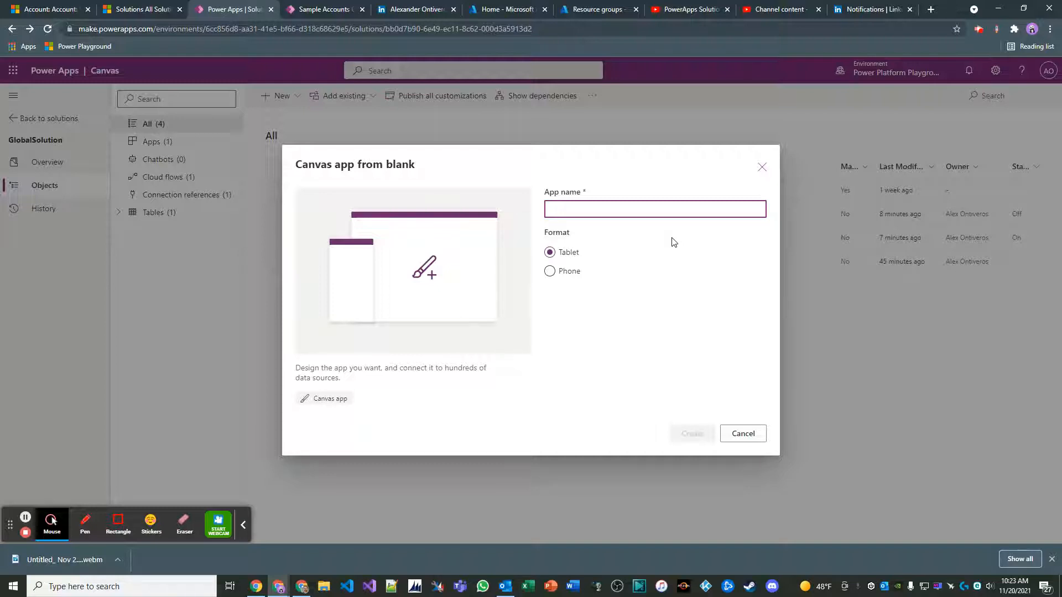
pyautogui.write('C')
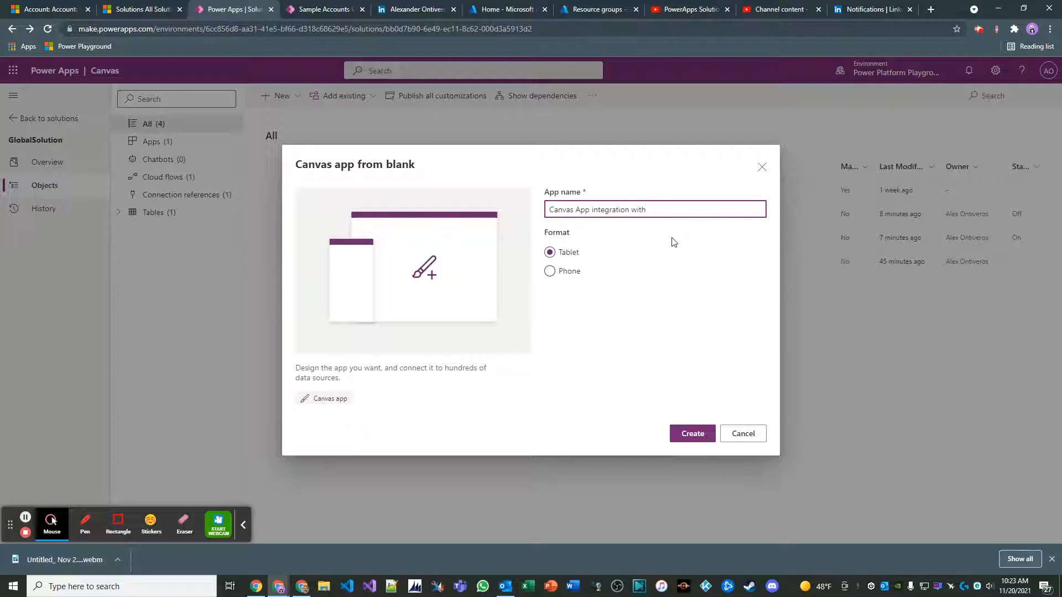
pyautogui.write('anvas App integration with Azure Resouce ')
pyautogui.write('Group Power Automate')
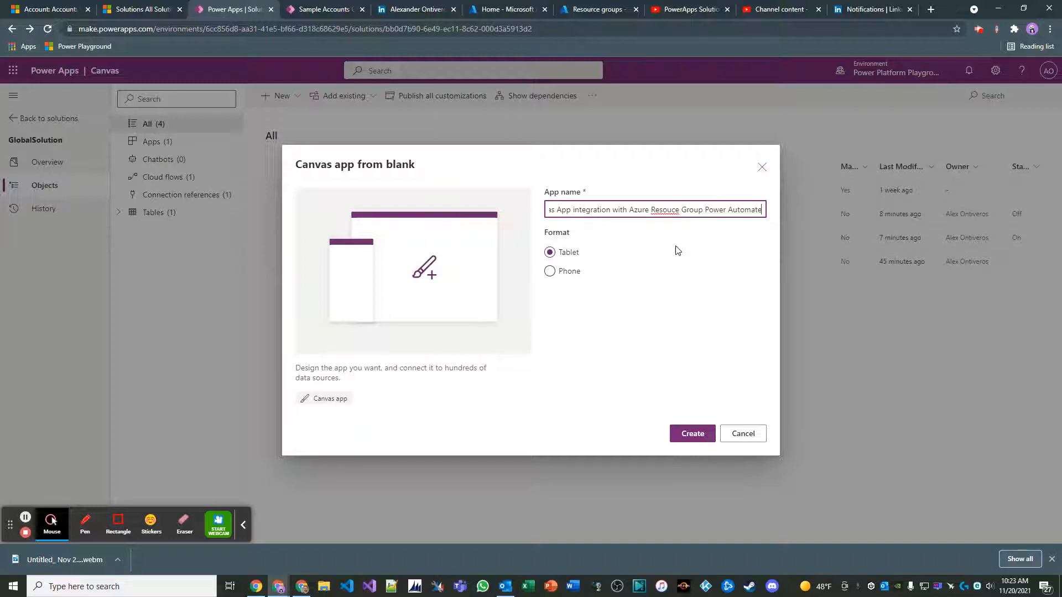
pyautogui.click(671, 209)
pyautogui.click(671, 209)
pyautogui.write('r')
pyautogui.click(693, 435)
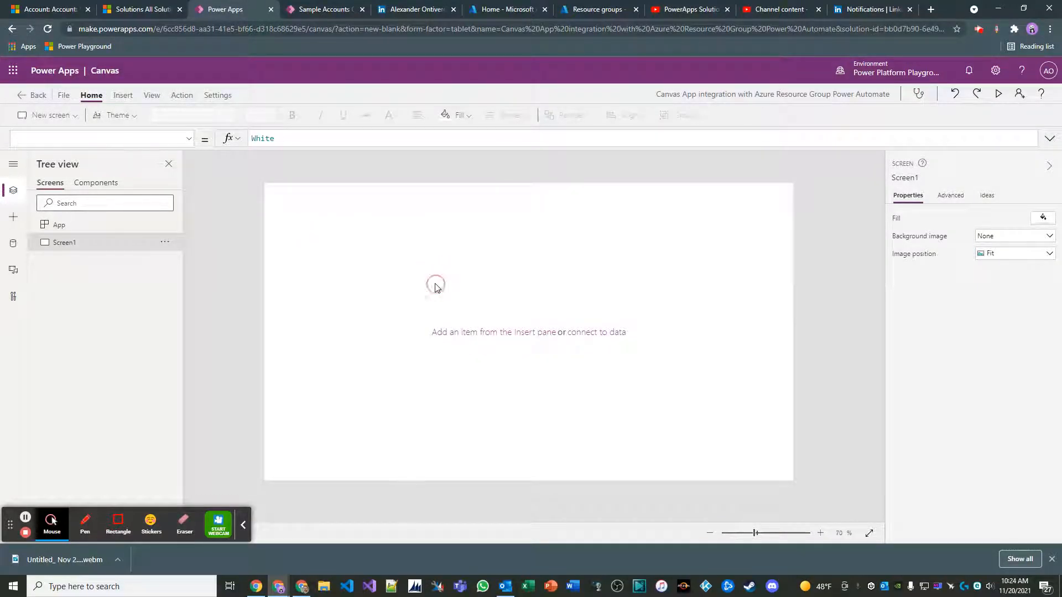
# - Insert a text input at about X 452, Y 184 and place a copy directly below it at about Y 259
pyautogui.click(122, 95)
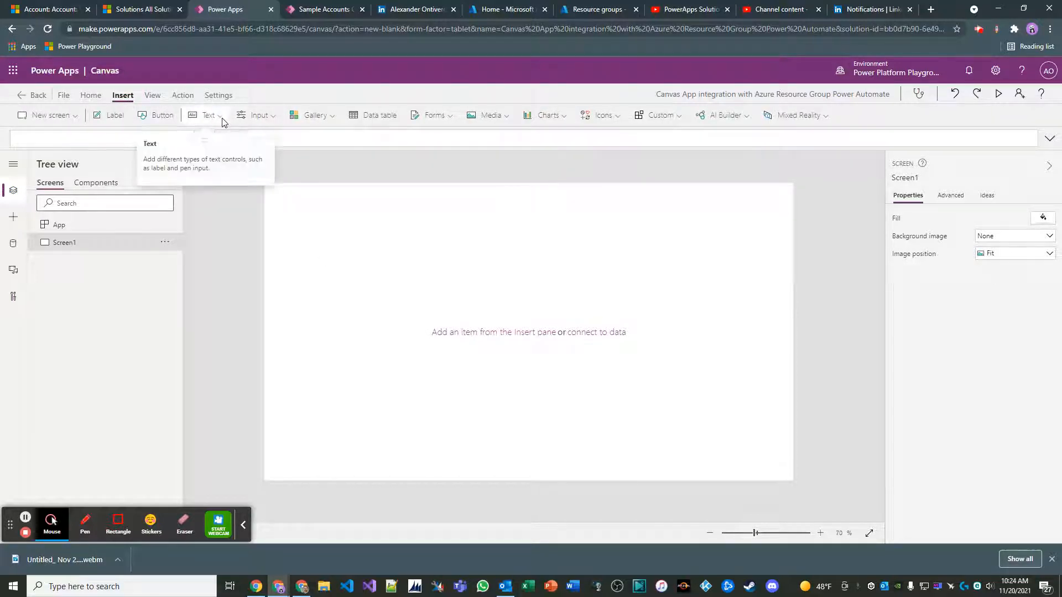
pyautogui.click(261, 115)
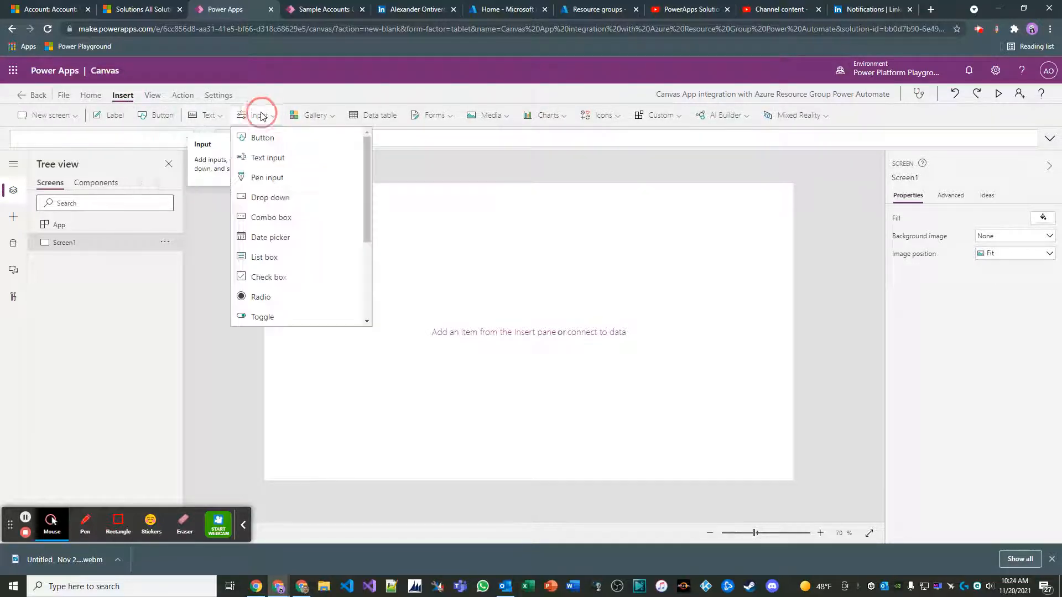
pyautogui.click(284, 160)
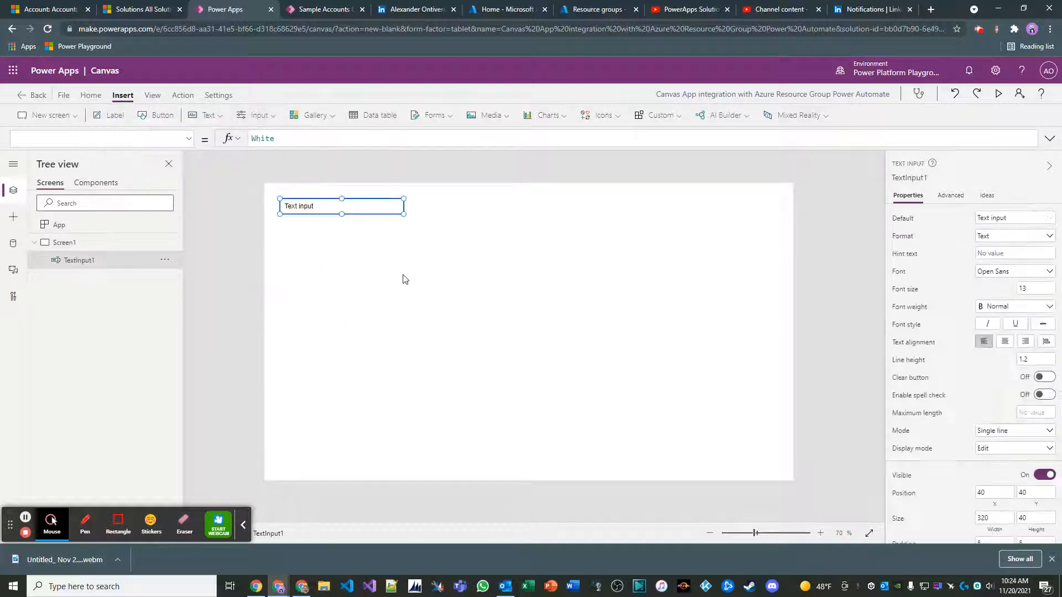
pyautogui.click(377, 207)
pyautogui.moveTo(376, 207); pyautogui.dragTo(533, 262)
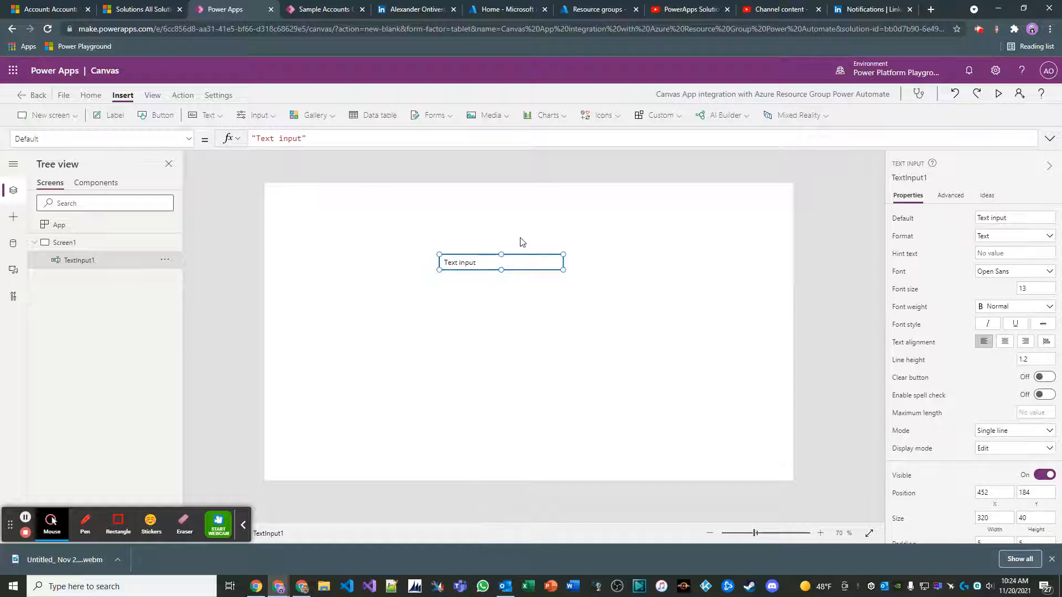
pyautogui.hotkey('ctrl', 'v')
pyautogui.moveTo(517, 274); pyautogui.dragTo(508, 294)
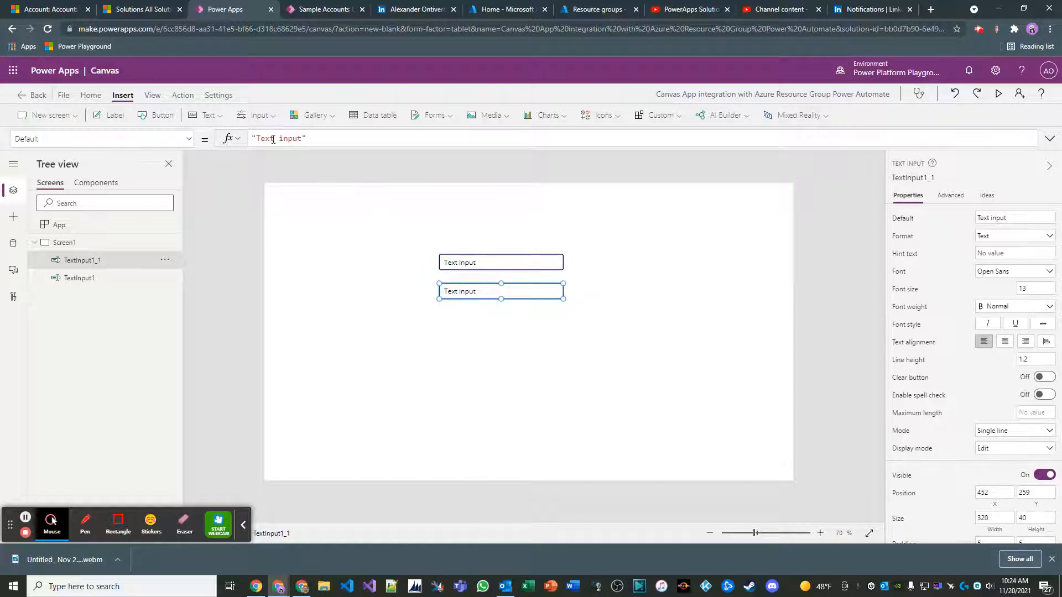
# - Insert a button centred below the two text inputs at about X 532, Y 400, and set its text to Submit
pyautogui.click(161, 115)
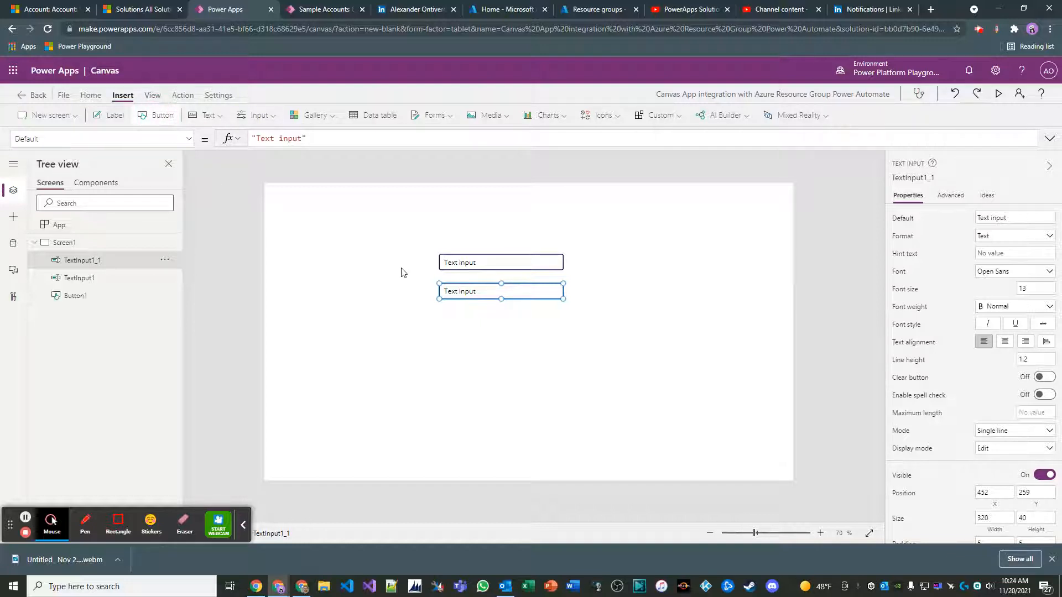
pyautogui.moveTo(309, 209); pyautogui.dragTo(507, 363)
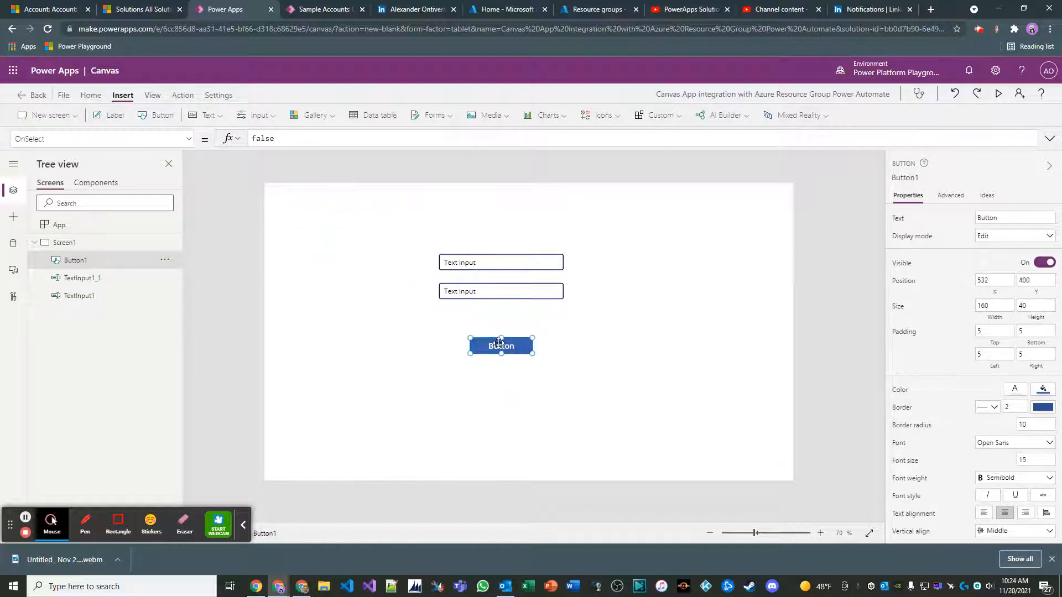
pyautogui.doubleClick(987, 218)
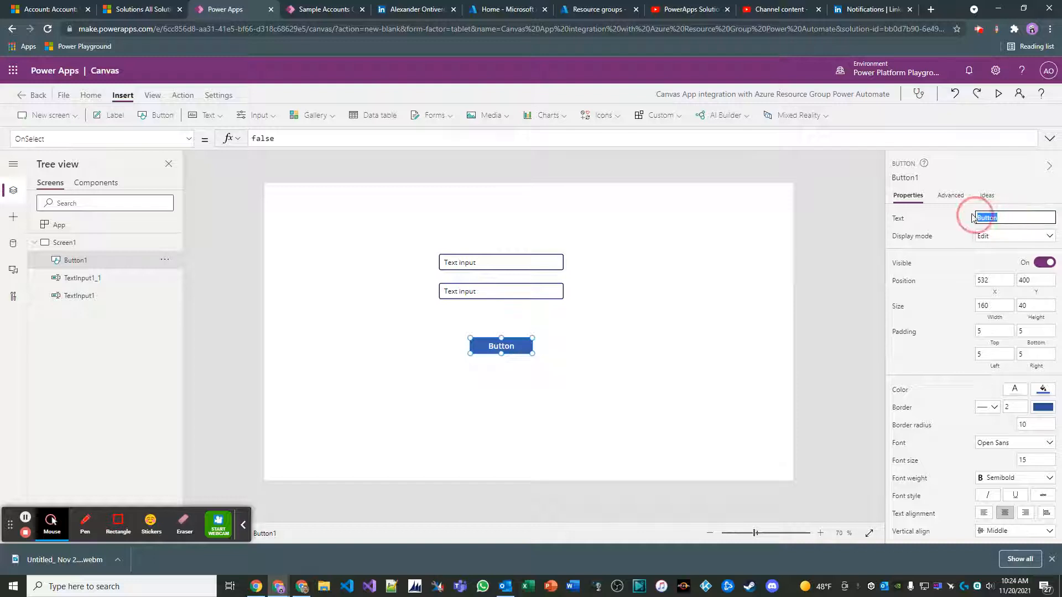
pyautogui.write('Submit')
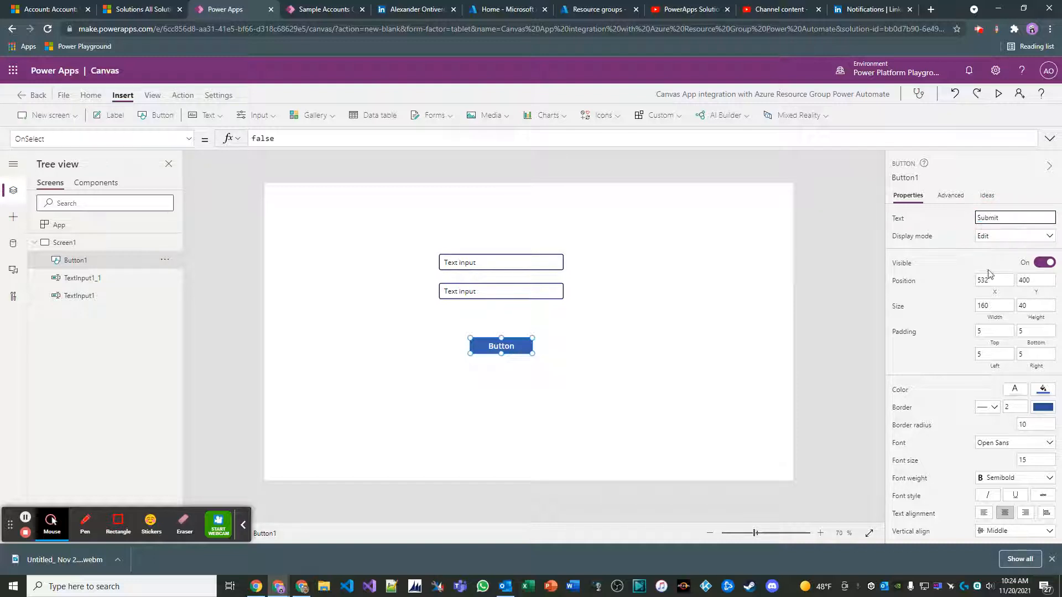
pyautogui.click(611, 394)
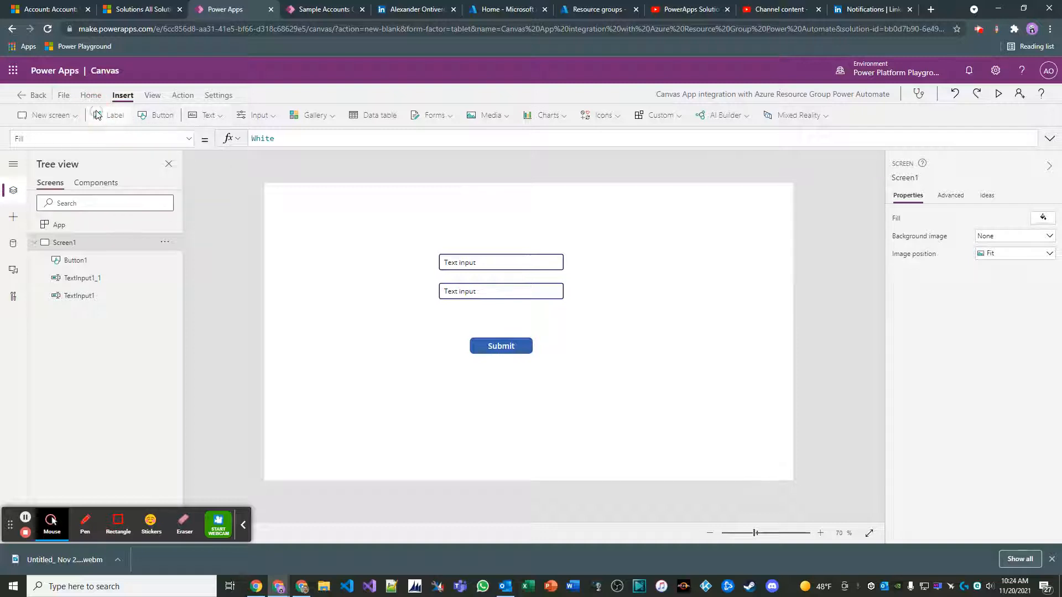
# - Add a bold "Resource Group Name" label, about 354 wide, directly above the first text input
pyautogui.click(111, 115)
pyautogui.moveTo(327, 204); pyautogui.dragTo(367, 215)
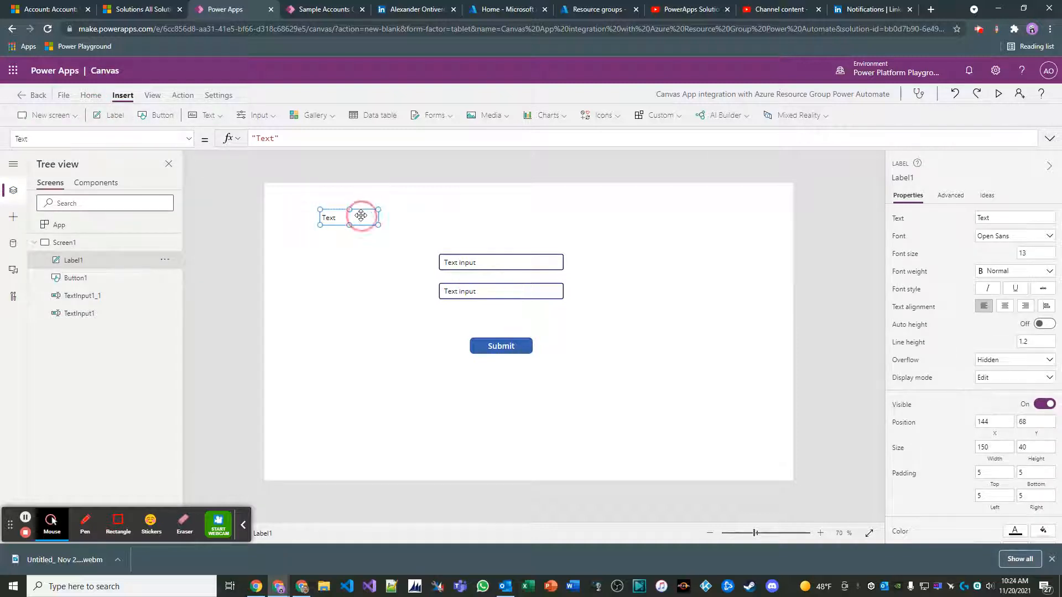
pyautogui.write('Resour')
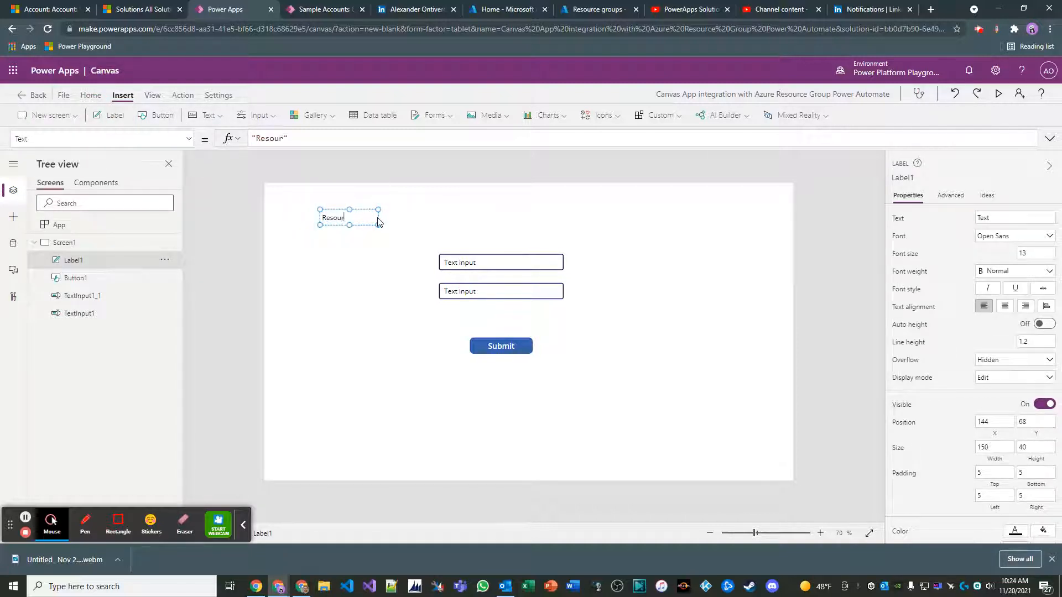
pyautogui.write('ce Group Name')
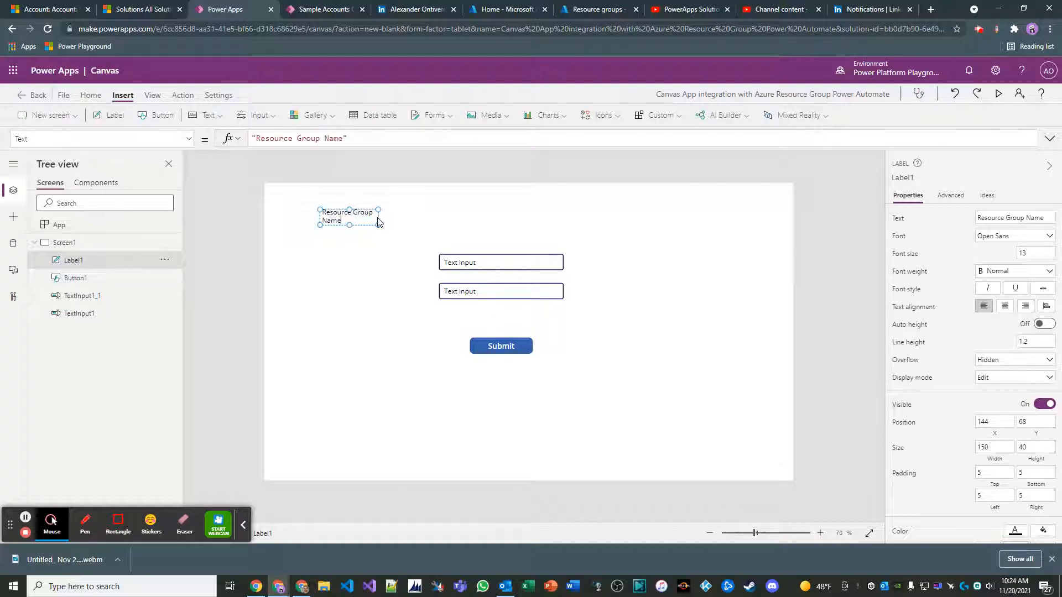
pyautogui.moveTo(363, 214); pyautogui.dragTo(577, 254)
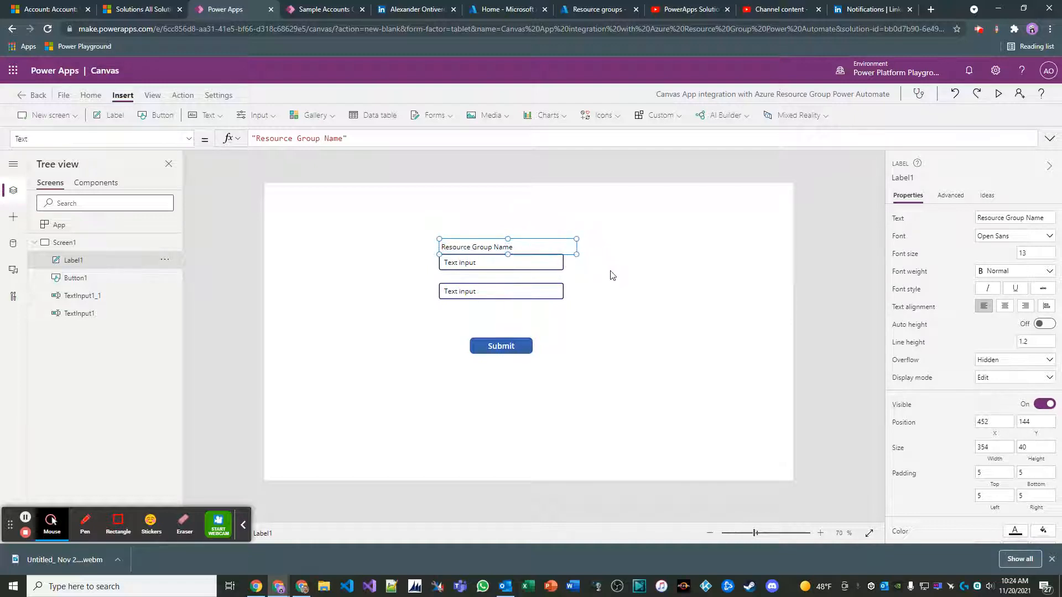
pyautogui.hotkey('ctrl', 'b')
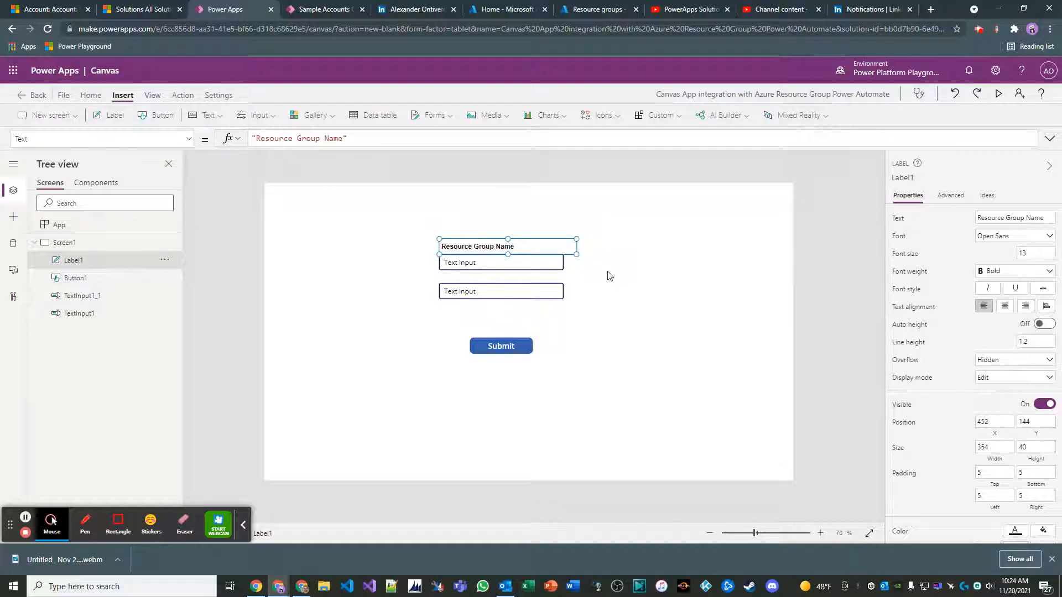
pyautogui.click(627, 255)
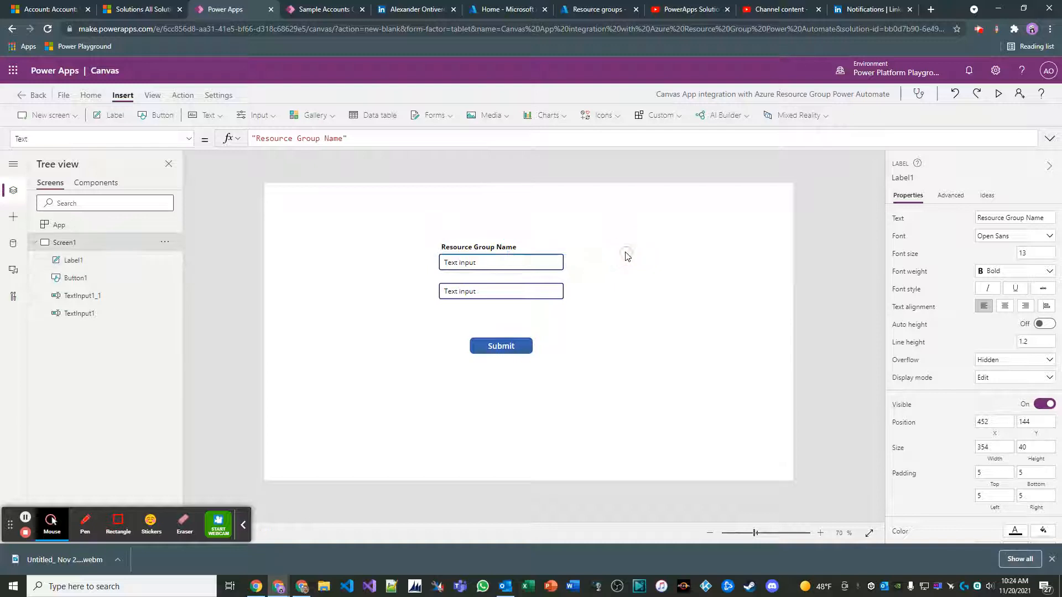
# - Duplicate the Resource Group Name label, place the copy just above the second text input and change its text to Location
pyautogui.click(494, 239)
pyautogui.hotkey('ctrl', 'c')
pyautogui.hotkey('ctrl', 'v')
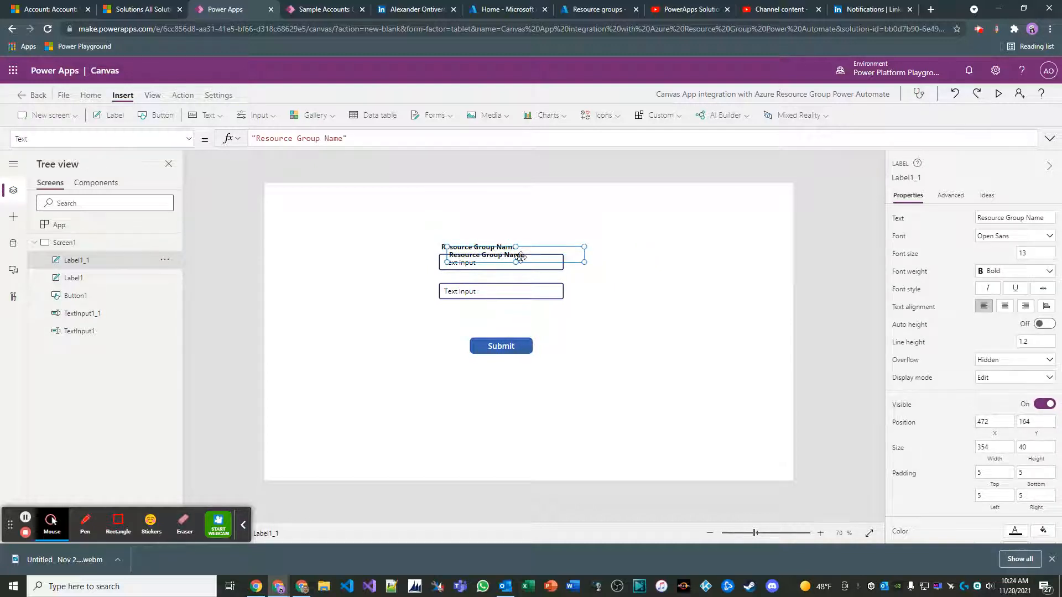
pyautogui.moveTo(566, 246); pyautogui.dragTo(558, 269)
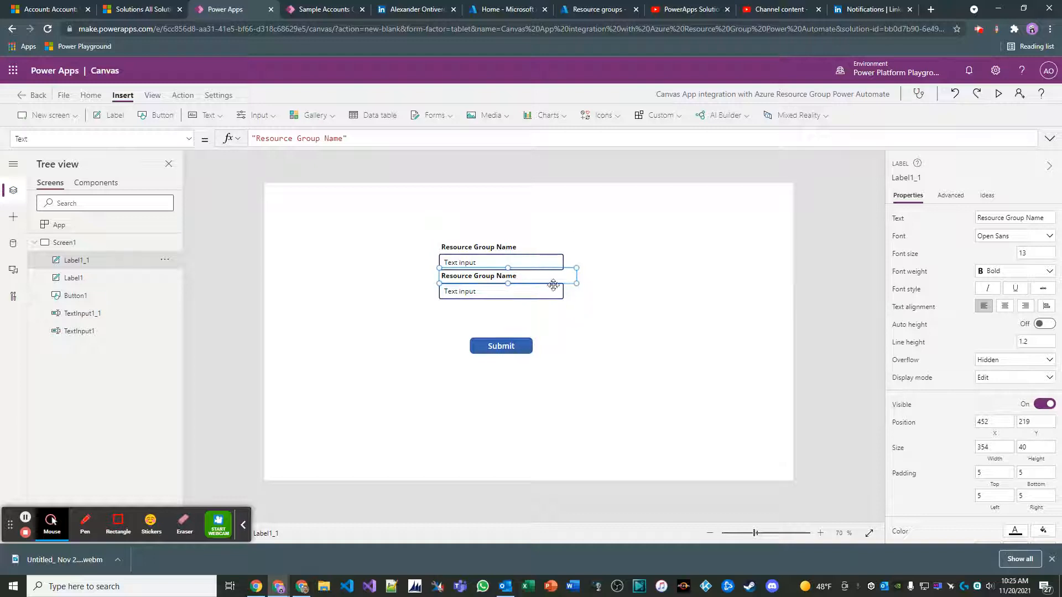
pyautogui.doubleClick(546, 278)
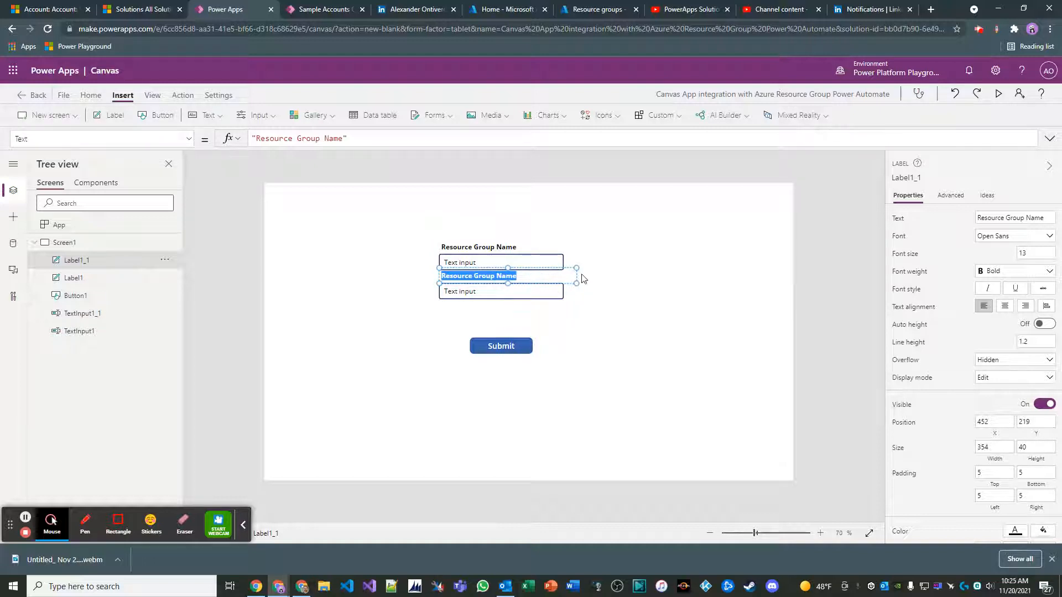
pyautogui.write('Location')
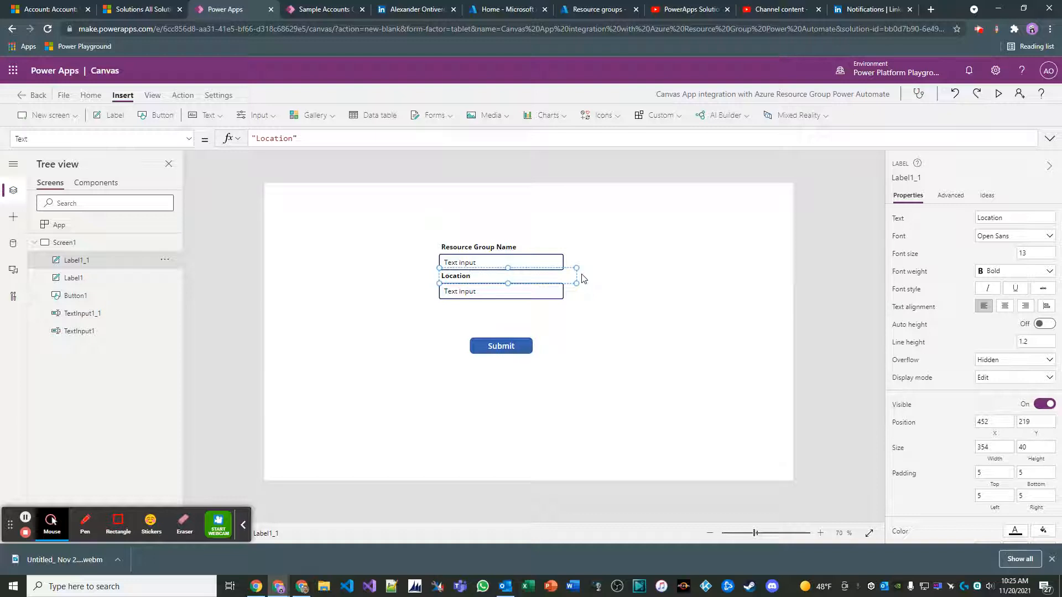
pyautogui.click(590, 321)
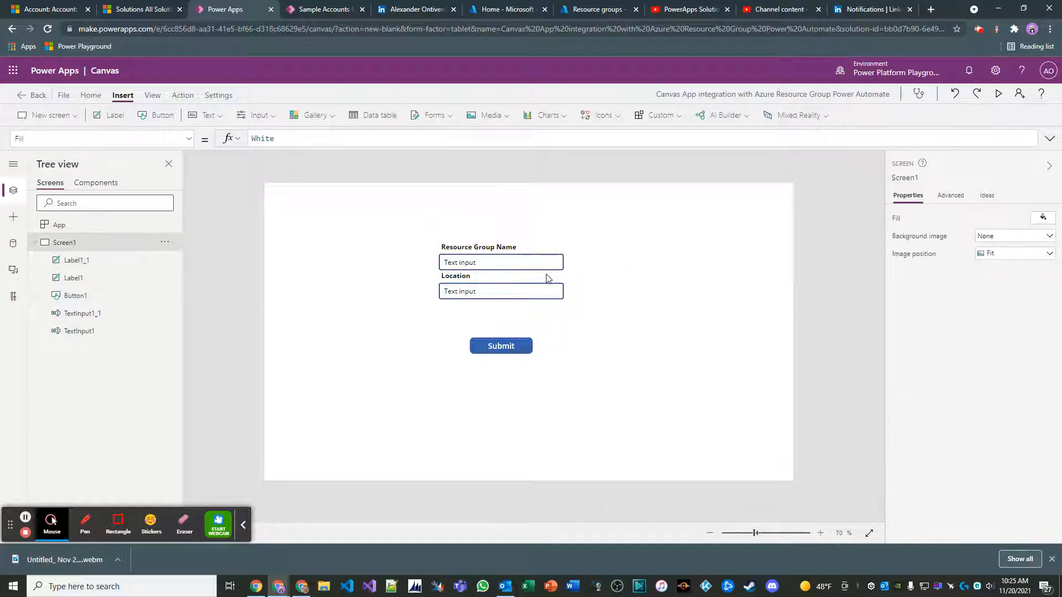
pyautogui.click(546, 276)
pyautogui.moveTo(546, 274); pyautogui.dragTo(543, 277)
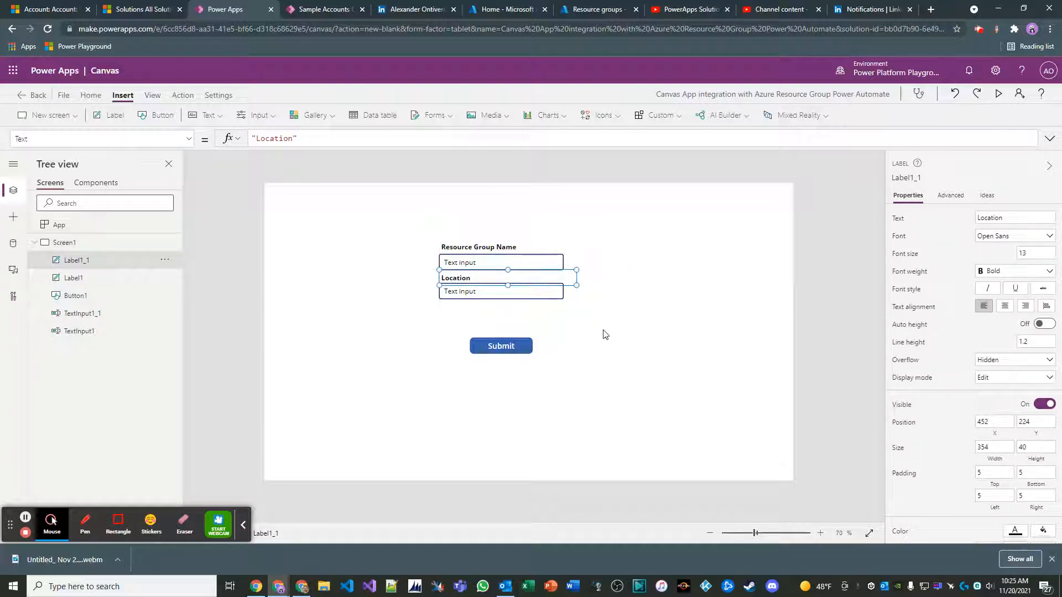
pyautogui.click(611, 338)
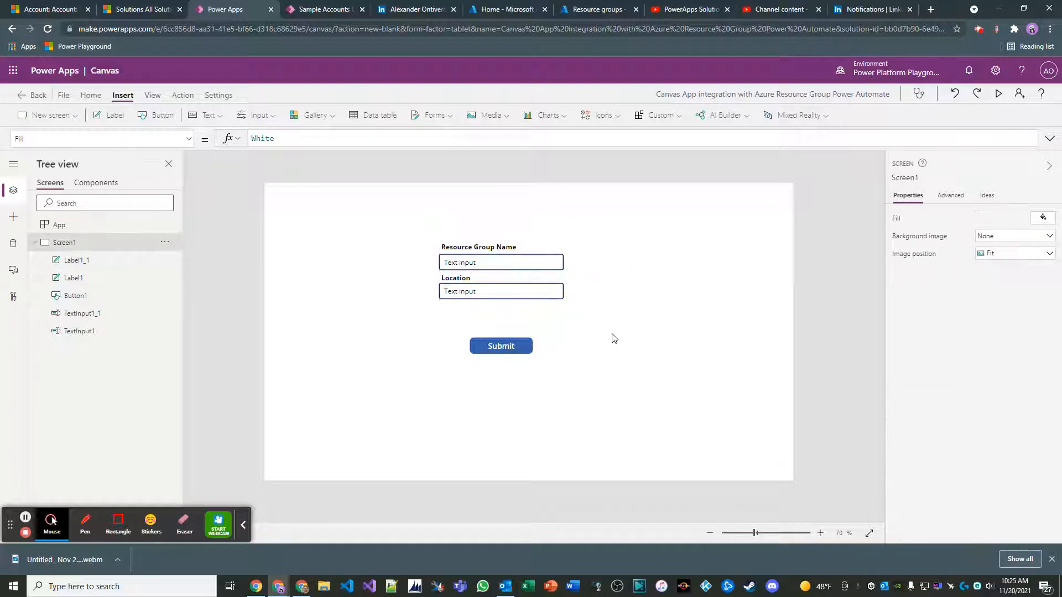
# - Replace the text input under the Location label with a drop-down control at about X 452, Y 272
pyautogui.click(510, 298)
pyautogui.click(546, 316)
pyautogui.click(517, 290)
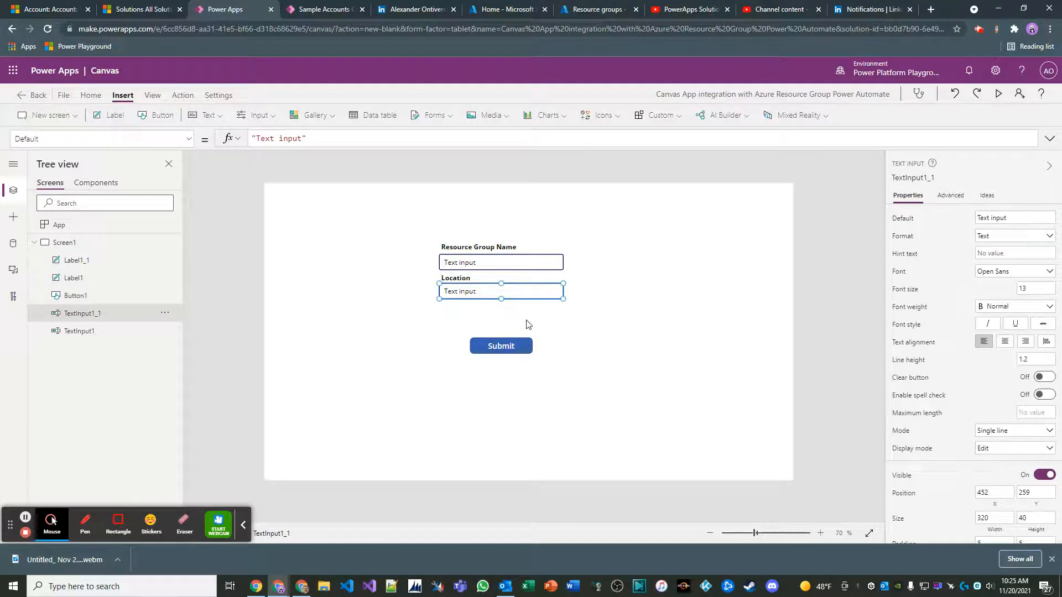
pyautogui.press('Delete')
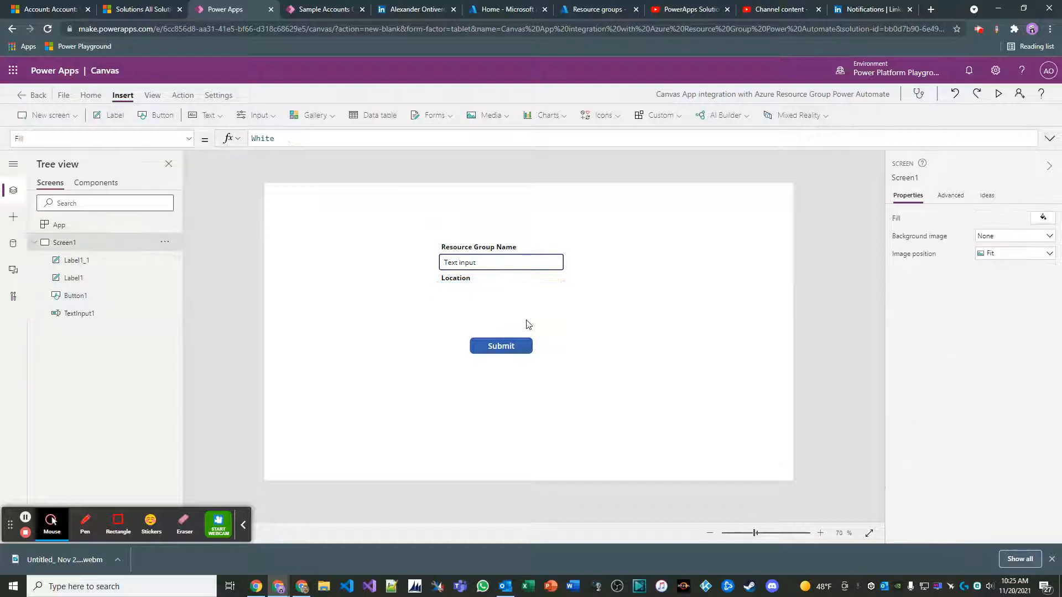
pyautogui.click(270, 120)
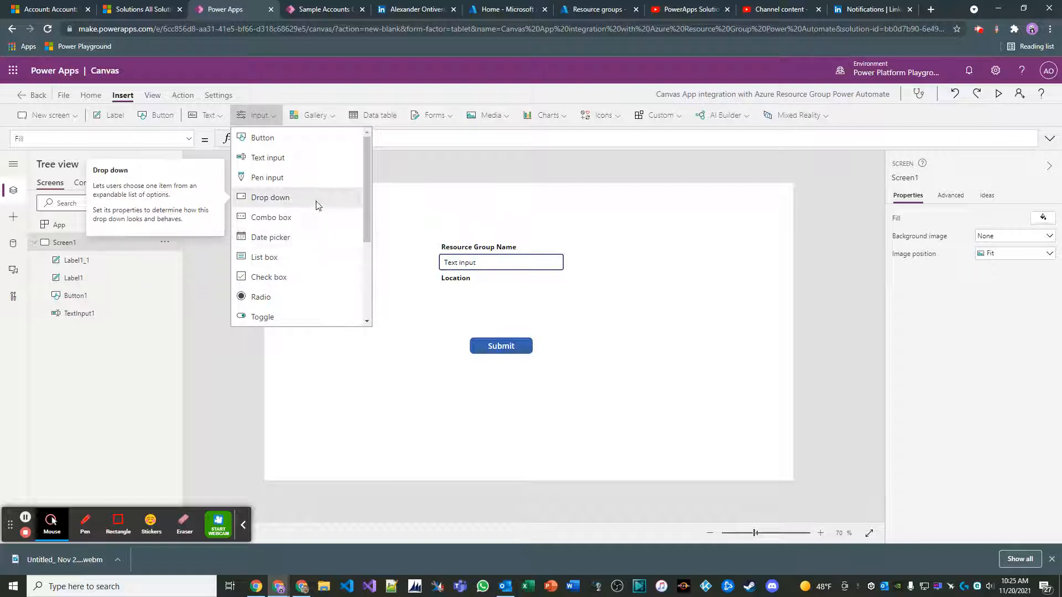
pyautogui.click(288, 198)
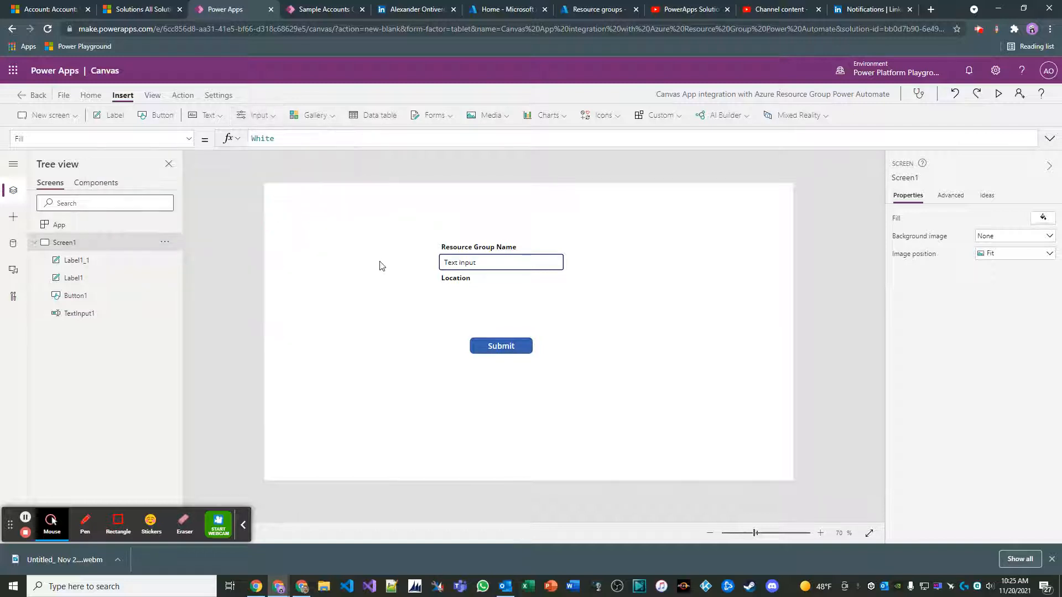
pyautogui.moveTo(392, 207); pyautogui.dragTo(541, 293)
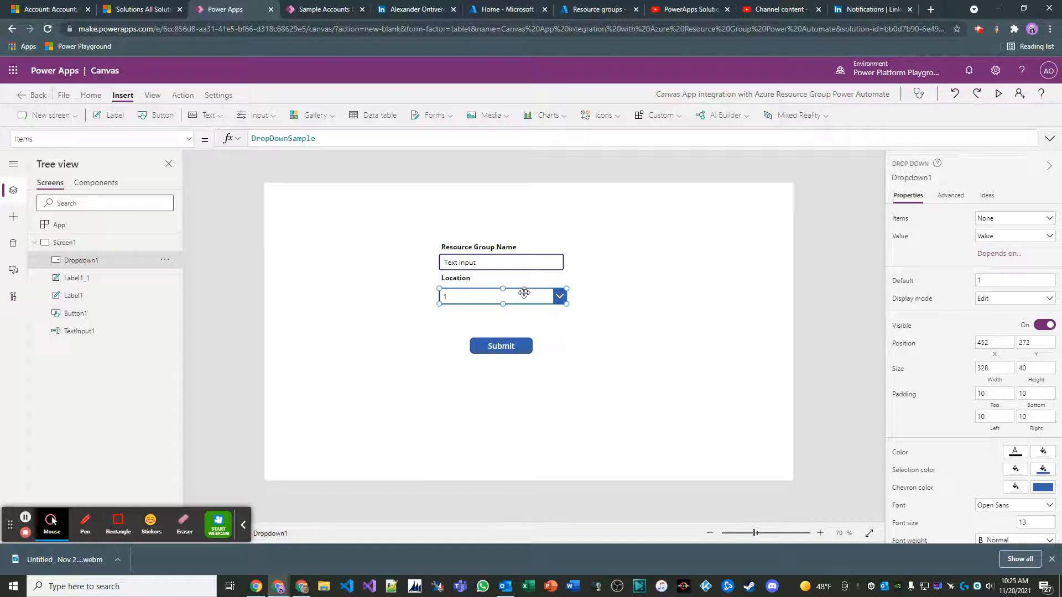
# - Move the Location drop-down down to Y 292 and shift the Location label down so it sits just above it
pyautogui.click(524, 303)
pyautogui.moveTo(519, 297); pyautogui.dragTo(524, 304)
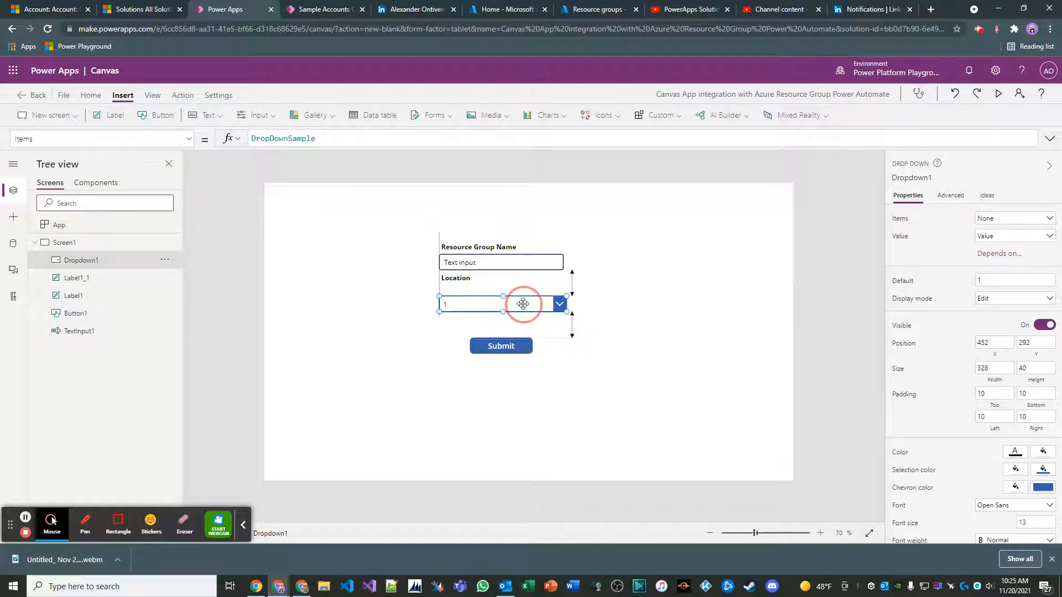
pyautogui.click(465, 277)
pyautogui.moveTo(466, 278); pyautogui.dragTo(466, 289)
pyautogui.click(605, 271)
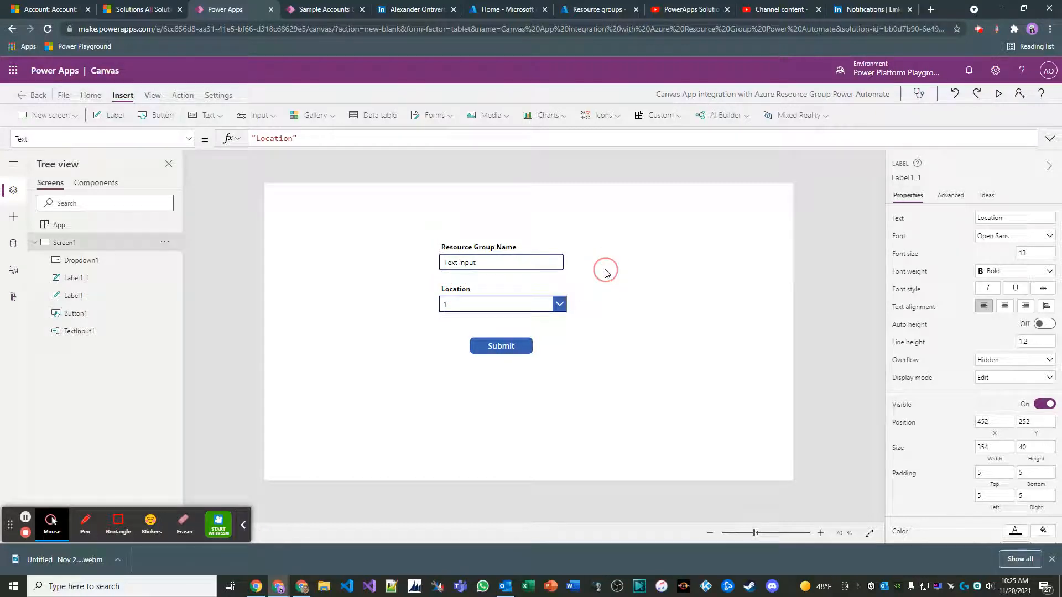
# - Clear the default text of the text input under the Resource Group Name label
pyautogui.click(482, 249)
pyautogui.click(479, 271)
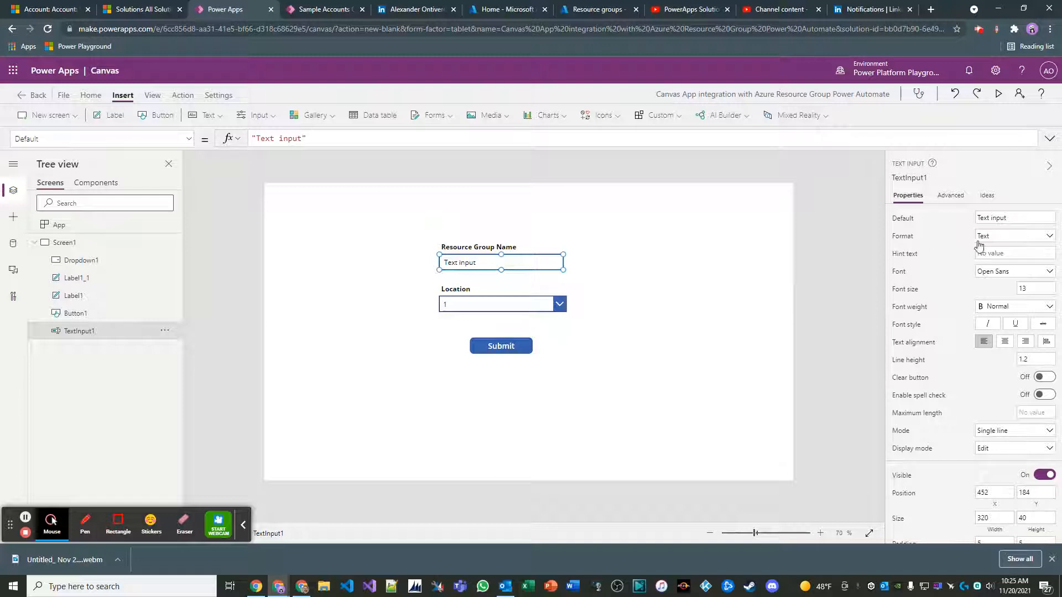
pyautogui.click(1002, 217)
pyautogui.press('BackSpace')
pyautogui.click(657, 422)
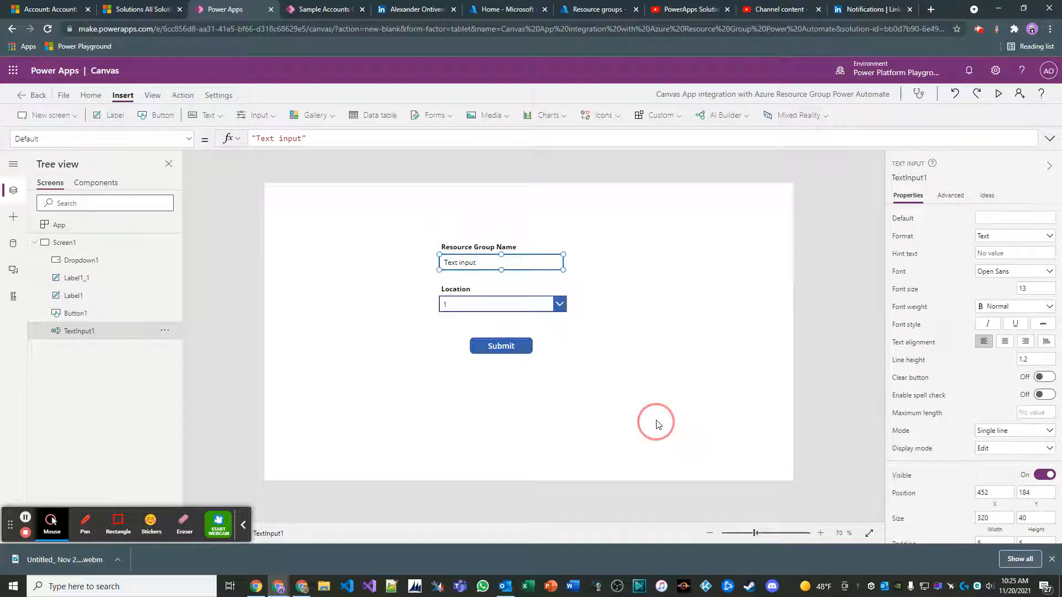
# - Set the Location drop-down's Items formula to ["East US", "Central US", "West US"]
pyautogui.click(508, 313)
pyautogui.click(424, 366)
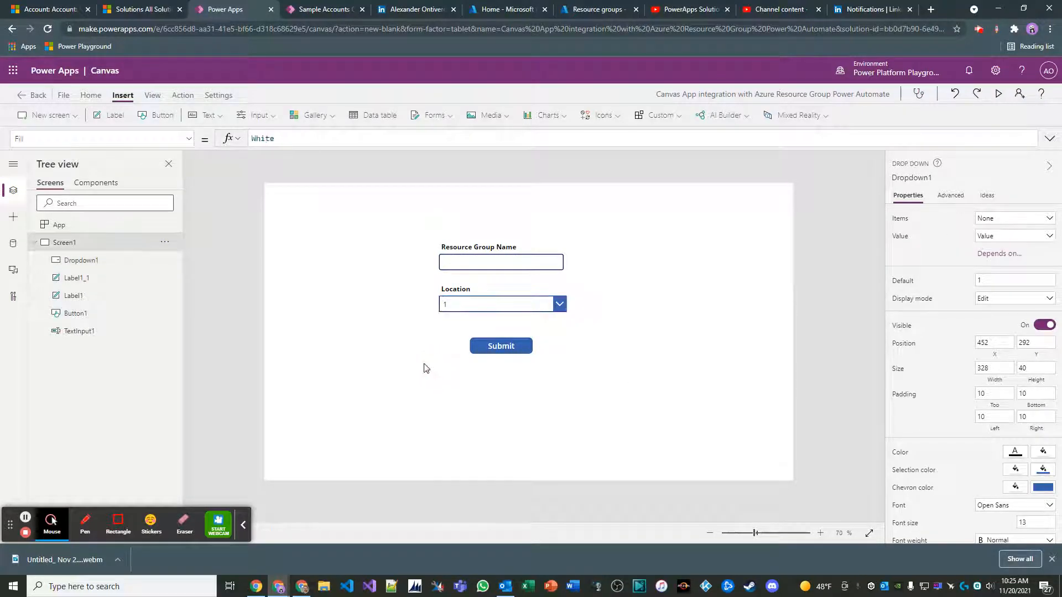
pyautogui.click(479, 304)
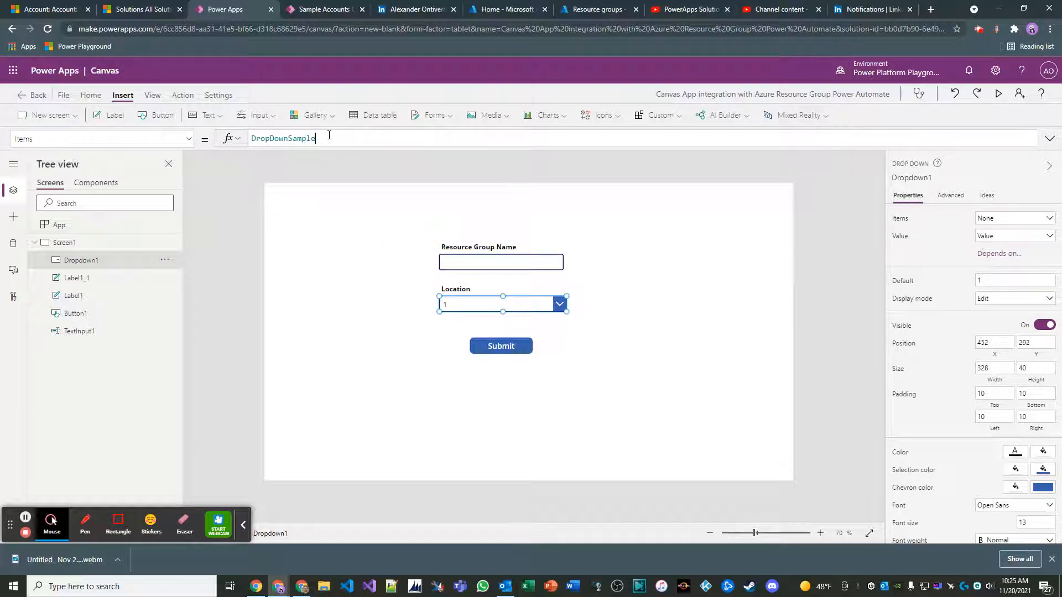
pyautogui.moveTo(329, 135); pyautogui.dragTo(291, 196)
pyautogui.press('BackSpace')
pyautogui.press('BackSpace')
pyautogui.press('BackSpace')
pyautogui.press('BackSpace')
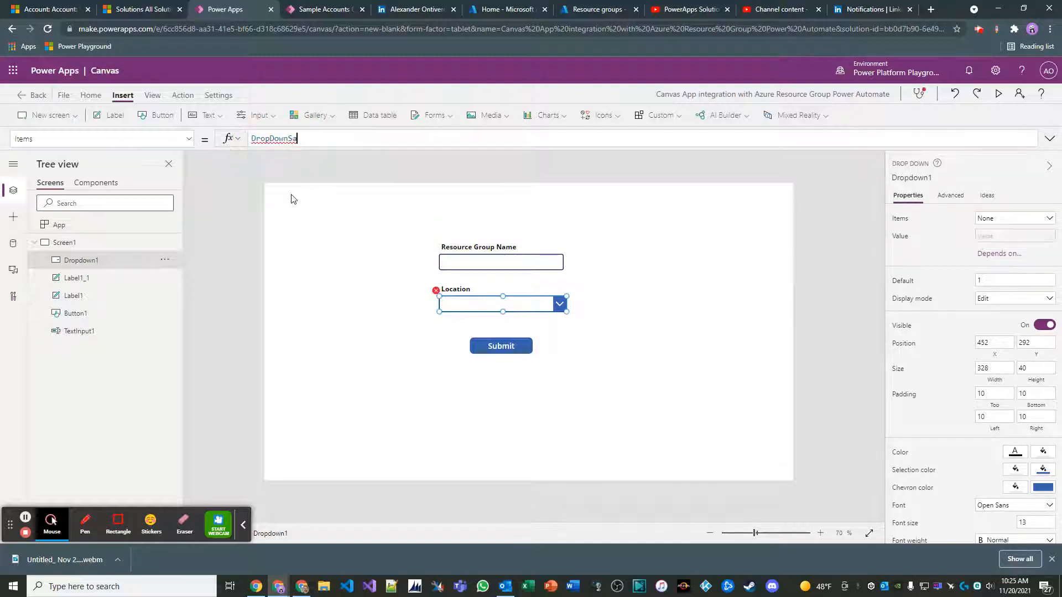
pyautogui.press('BackSpace')
pyautogui.press('BackSpace')
pyautogui.press('BackSpace')
pyautogui.press('BackSpace')
pyautogui.press('BackSpace')
pyautogui.press('BackSpace')
pyautogui.press('BackSpace')
pyautogui.press('BackSpace')
pyautogui.press('BackSpace')
pyautogui.press('BackSpace')
pyautogui.write('[')
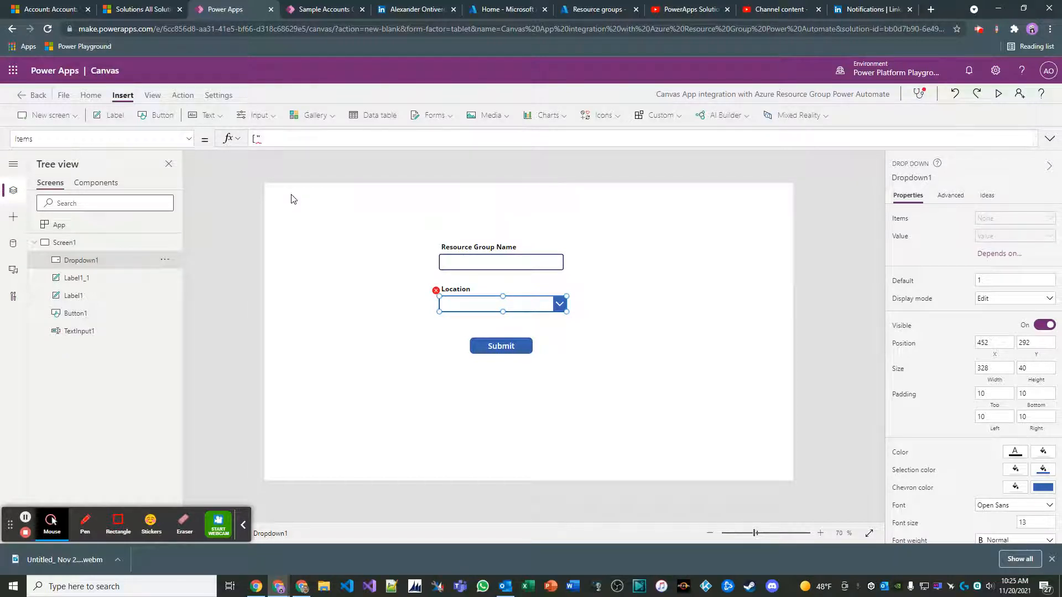
pyautogui.write('"East US')
pyautogui.write(',')
pyautogui.write('", "')
pyautogui.write('Central US", ')
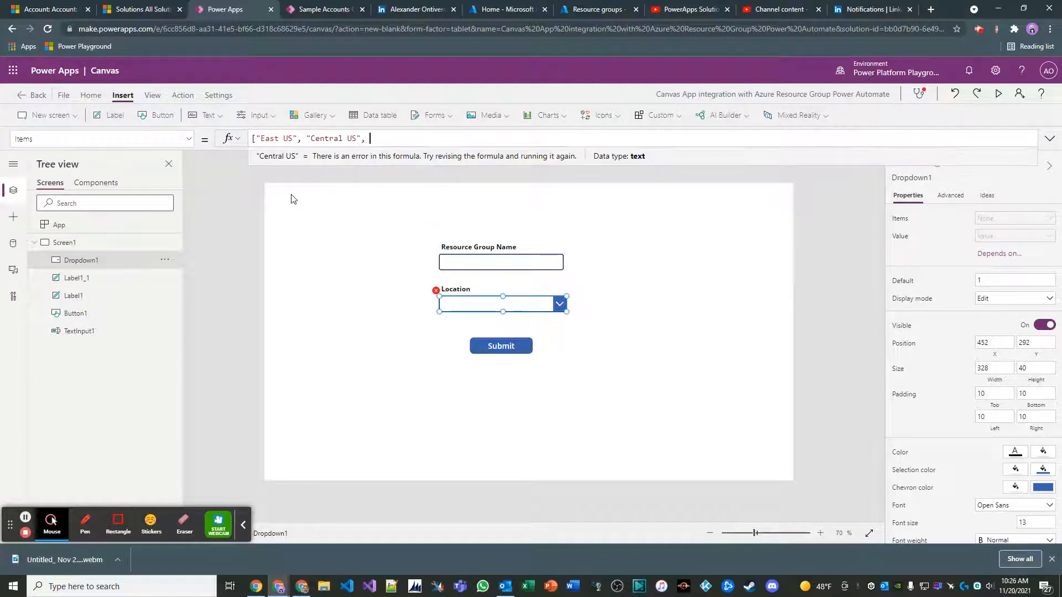
pyautogui.write('"West US"')
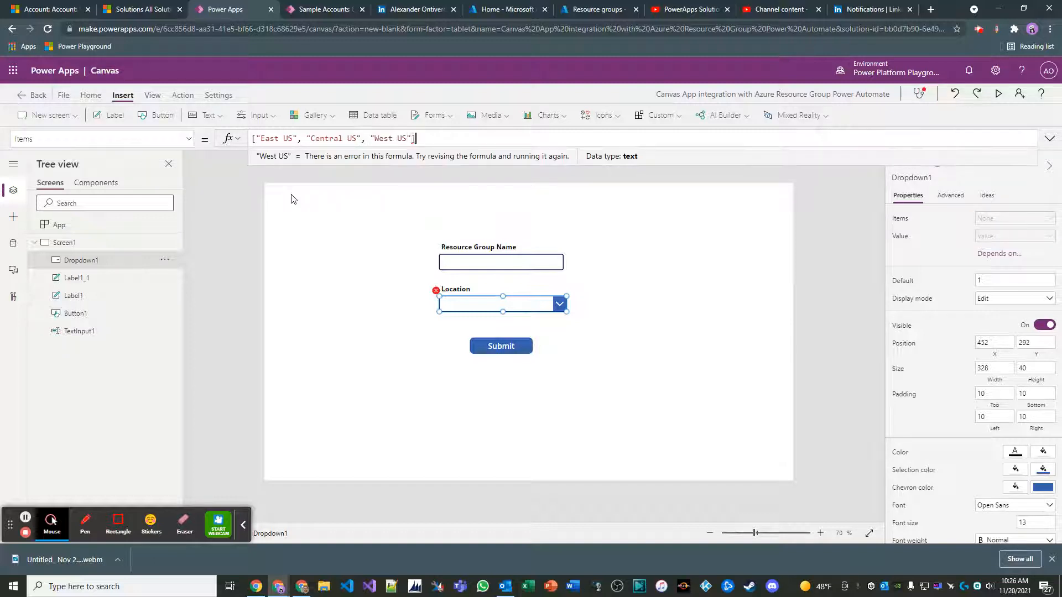
pyautogui.click(452, 387)
pyautogui.click(490, 304)
pyautogui.click(652, 385)
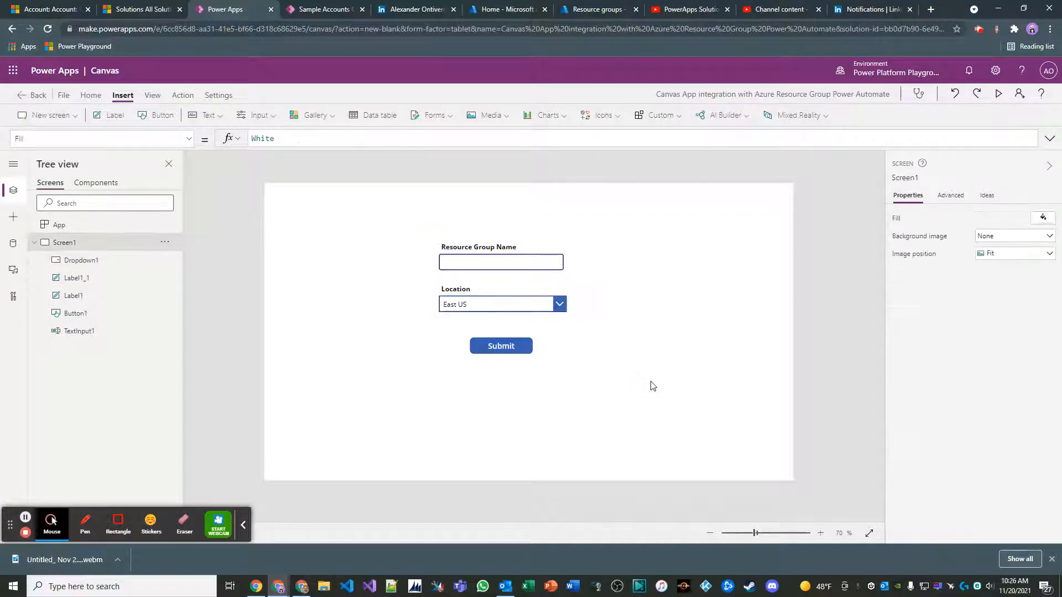
# - Preview the app and choose Central US in the Location drop-down
pyautogui.click(999, 95)
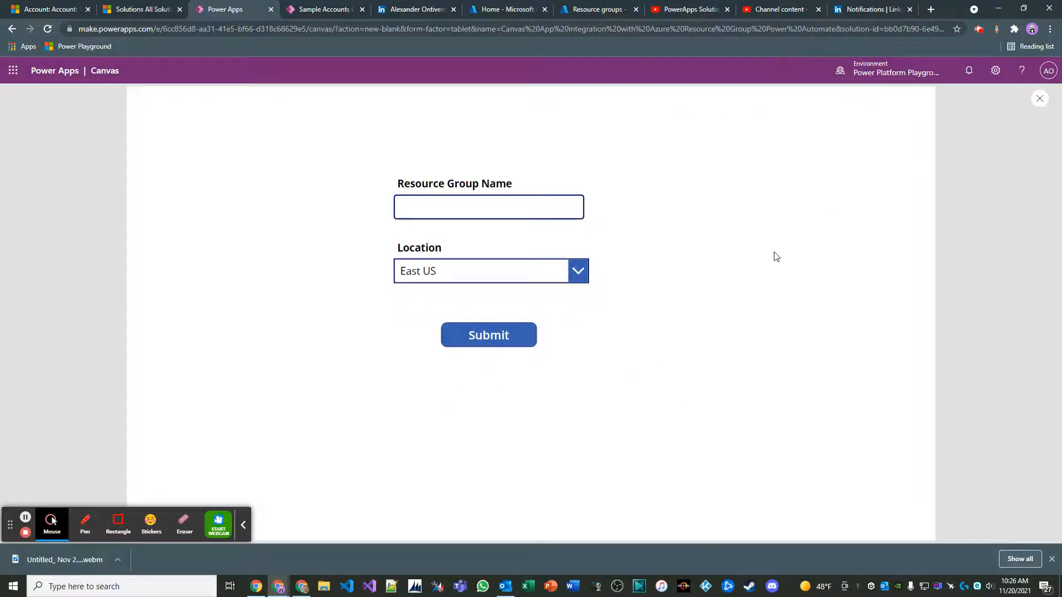
pyautogui.click(578, 271)
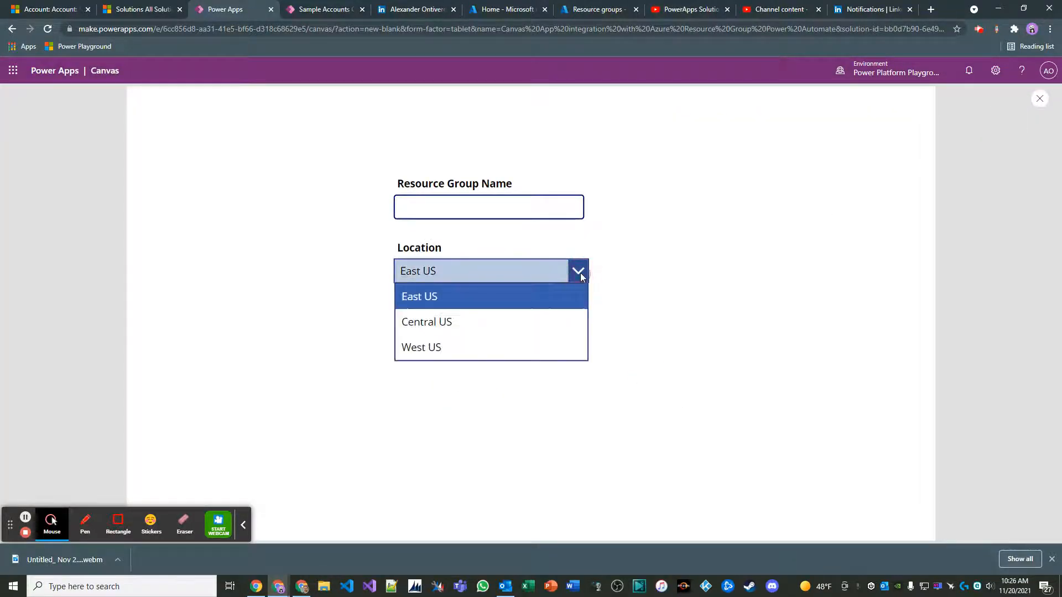
pyautogui.click(456, 325)
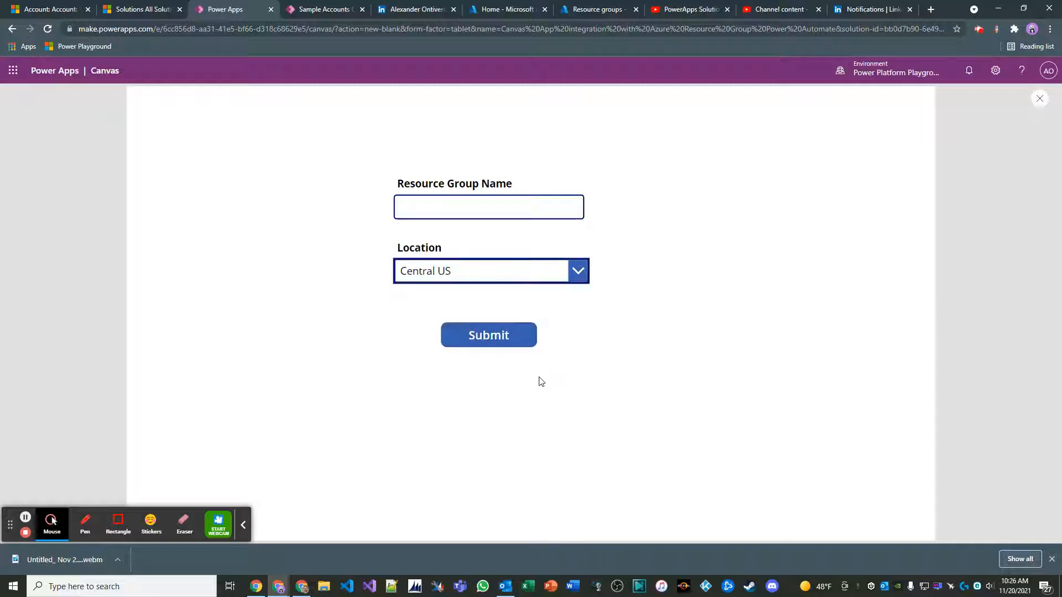
# - Try the test text adwdajkdhjkw in the Resource Group Name field of the preview and erase it again
pyautogui.click(542, 209)
pyautogui.write('adwdajkdhjkwh')
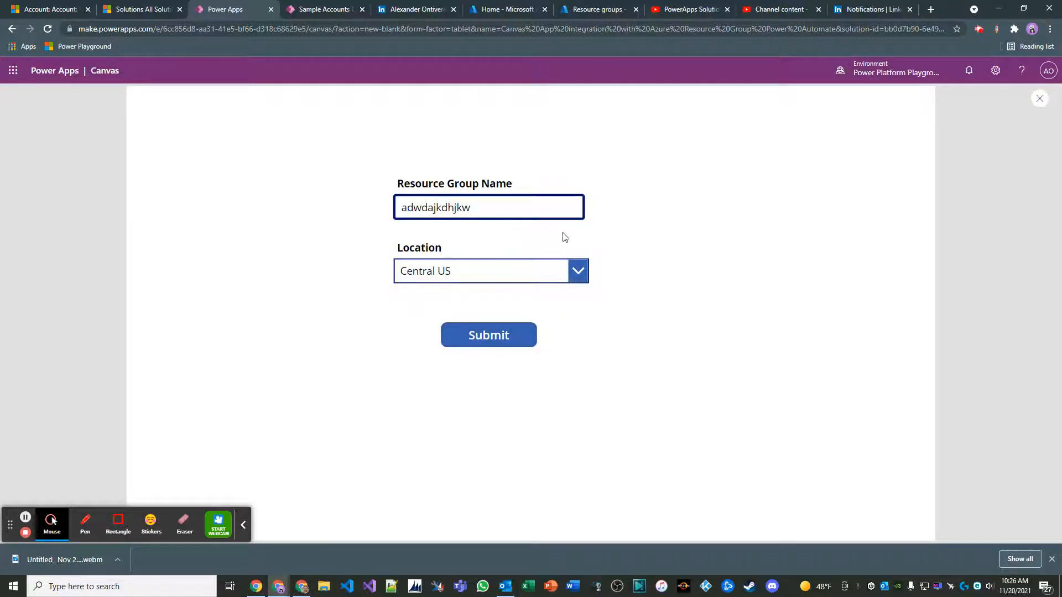
pyautogui.press('BackSpace')
pyautogui.press('BackSpace')
pyautogui.press('BackSpace')
pyautogui.press('BackSpace')
pyautogui.press('BackSpace')
pyautogui.press('BackSpace')
pyautogui.press('BackSpace')
pyautogui.press('BackSpace')
pyautogui.press('BackSpace')
pyautogui.press('BackSpace')
pyautogui.press('BackSpace')
pyautogui.press('BackSpace')
pyautogui.click(353, 314)
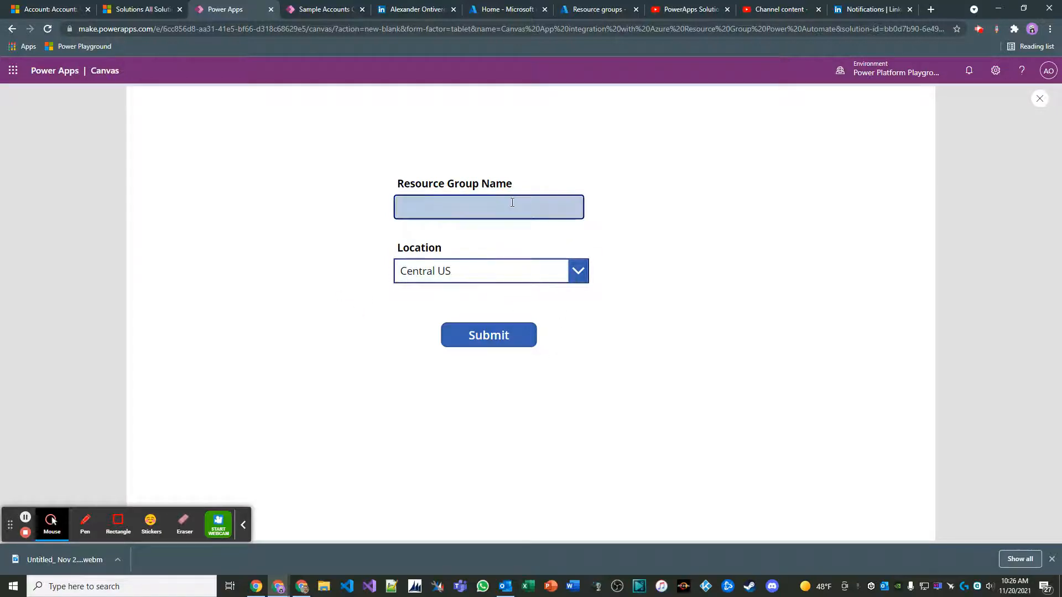
# - Test the Submit button in the preview and return to the app editor
pyautogui.click(490, 344)
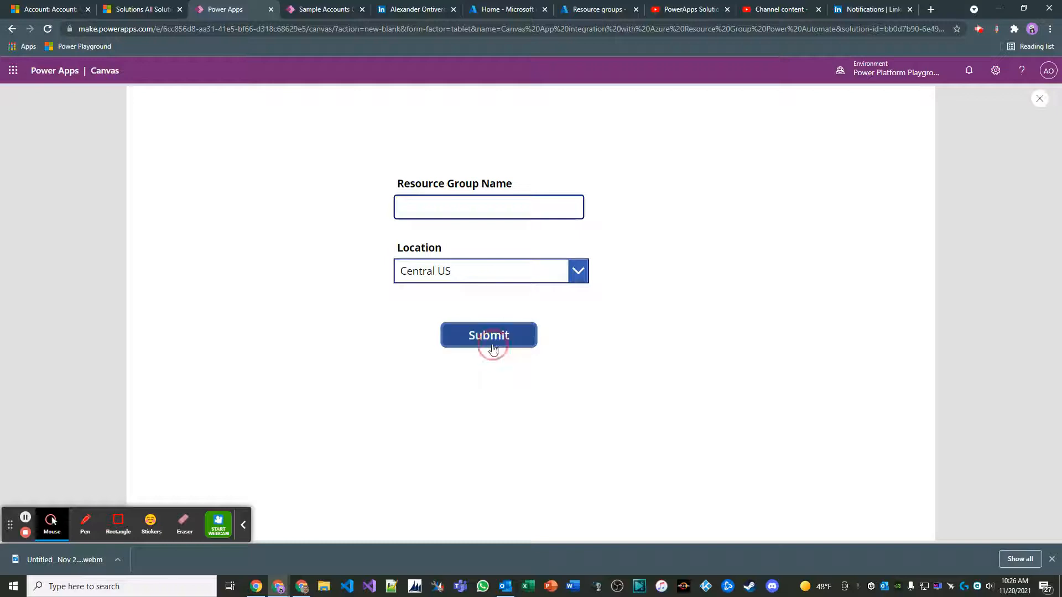
pyautogui.click(494, 339)
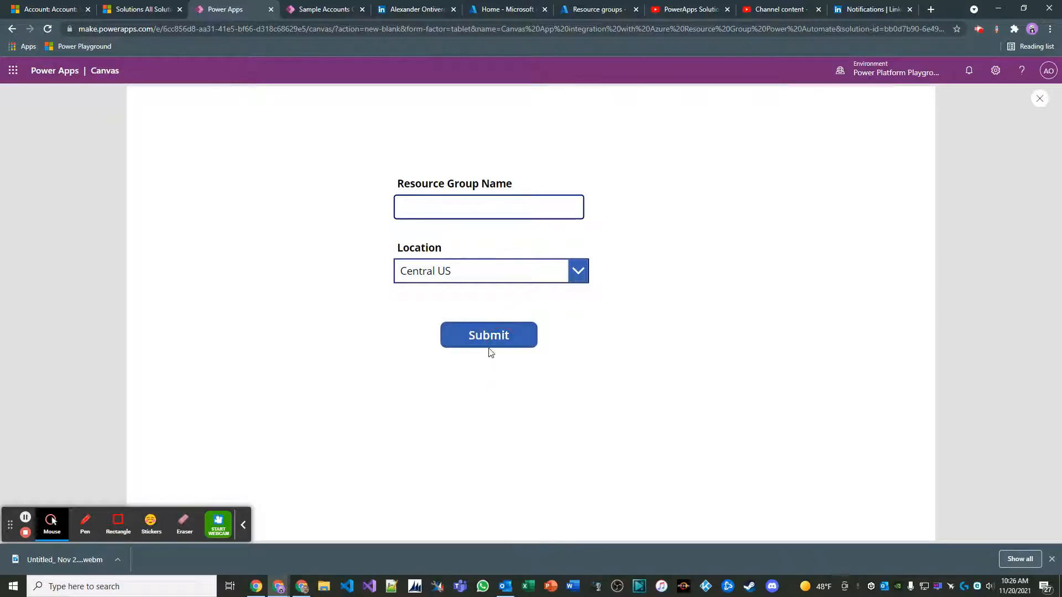
pyautogui.click(1040, 98)
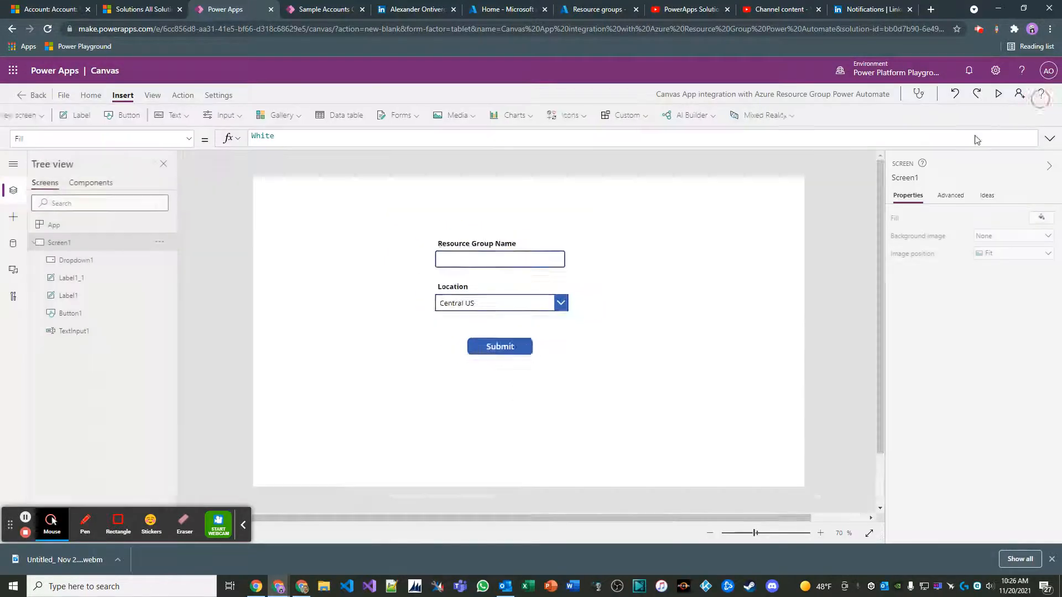
# - Clear the Submit button's OnSelect formula and associate the ConsumeCanvasAppDatatoCreateResourceGroupinAzure flow with the button
pyautogui.click(507, 345)
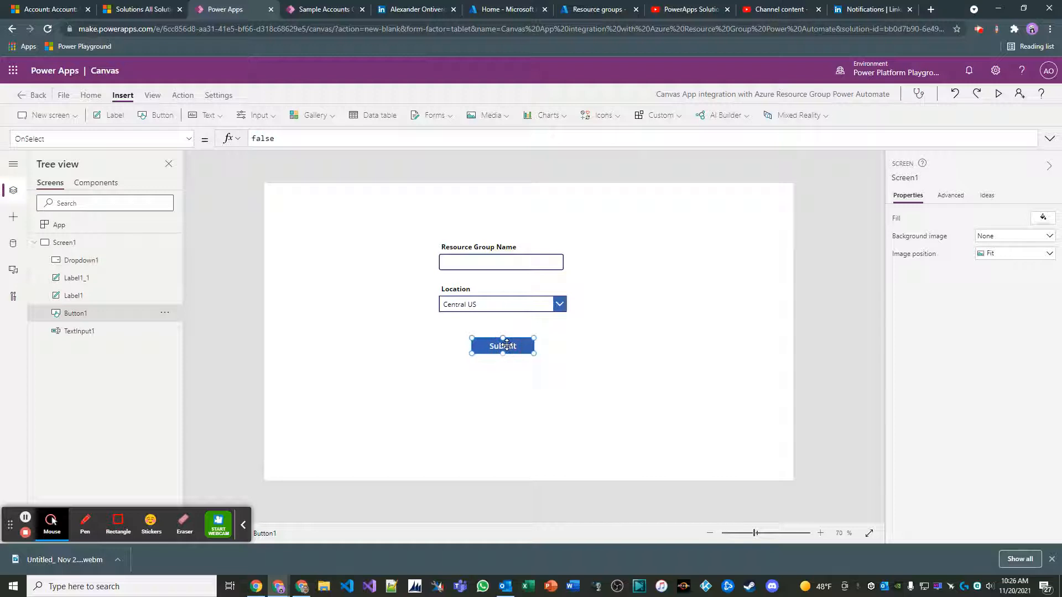
pyautogui.click(299, 140)
pyautogui.press('BackSpace')
pyautogui.press('BackSpace')
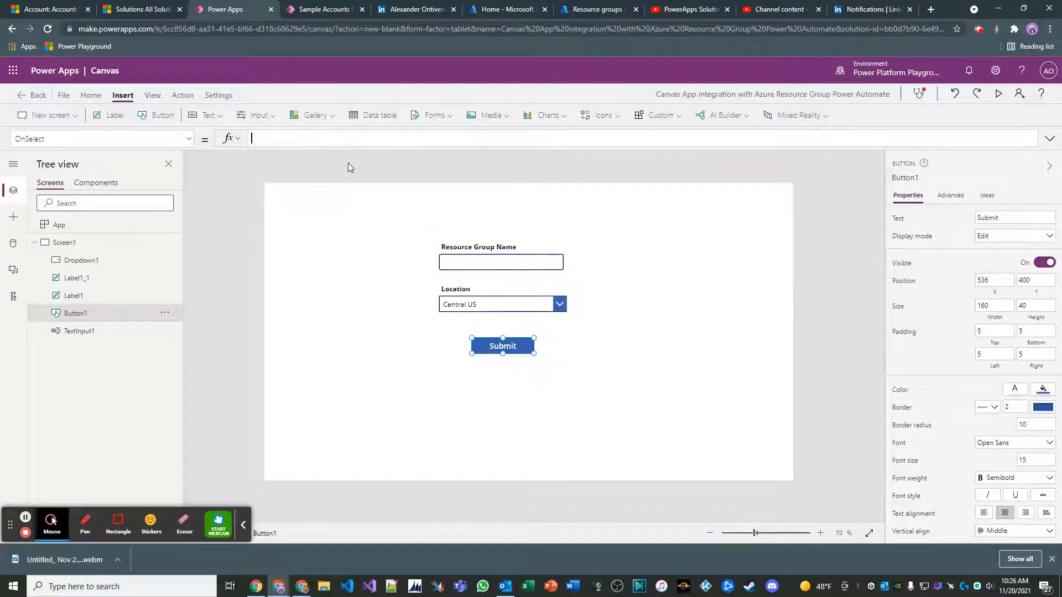
pyautogui.click(183, 95)
pyautogui.click(304, 117)
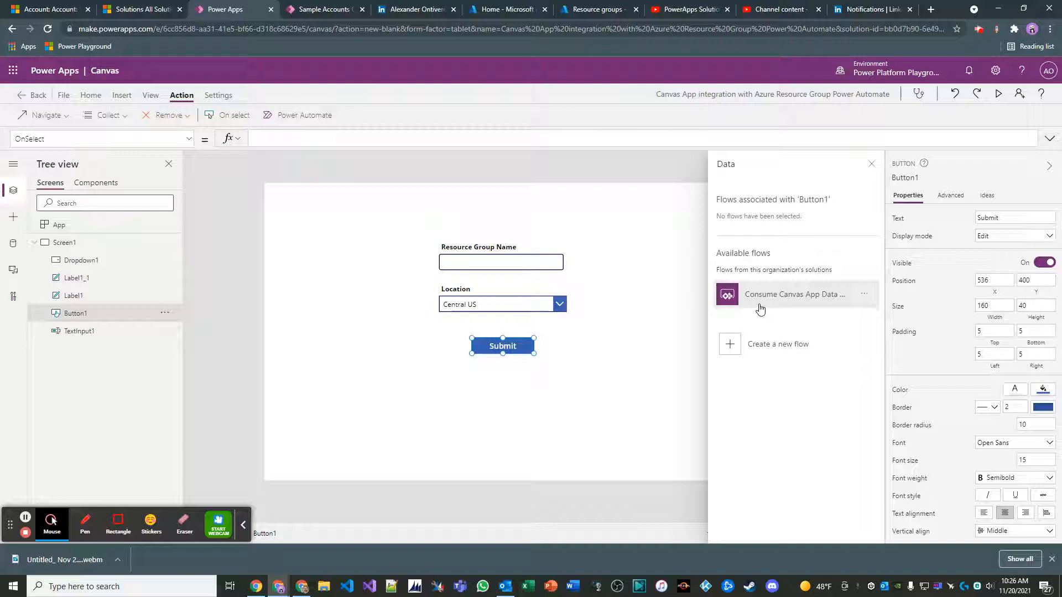
pyautogui.click(792, 301)
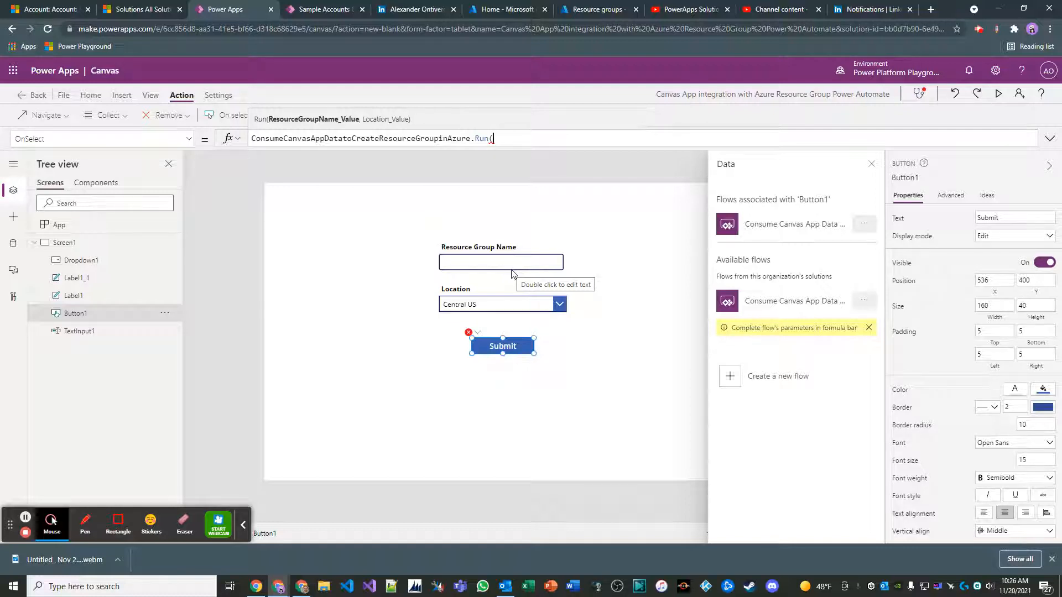
# - Complete the flow's Run call in the OnSelect formula with the parameters TextInput1.Text and Dropdown1.SelectedText.Value
pyautogui.write('textinput')
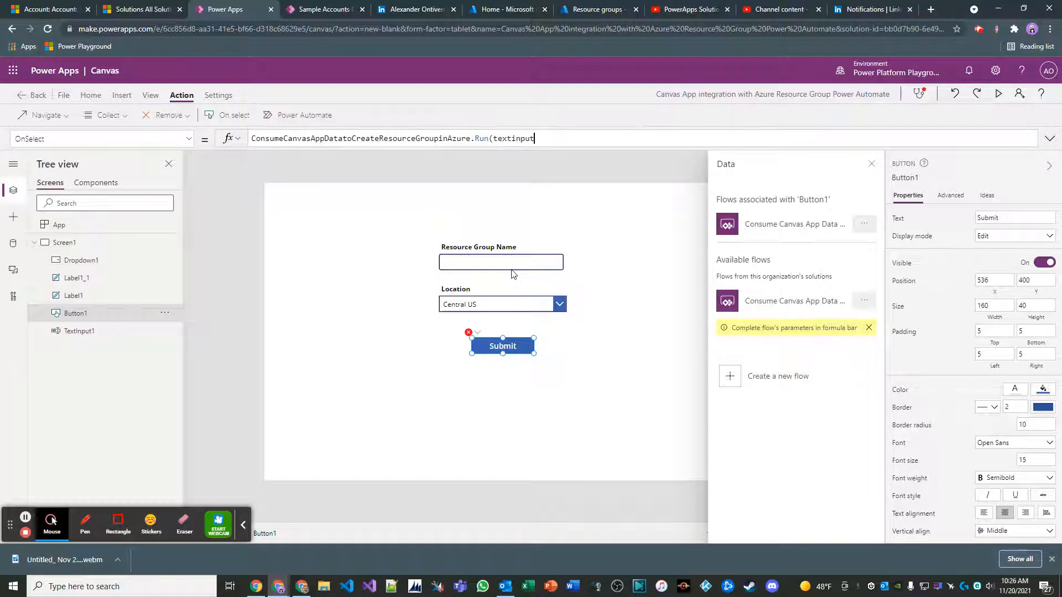
pyautogui.write('1.')
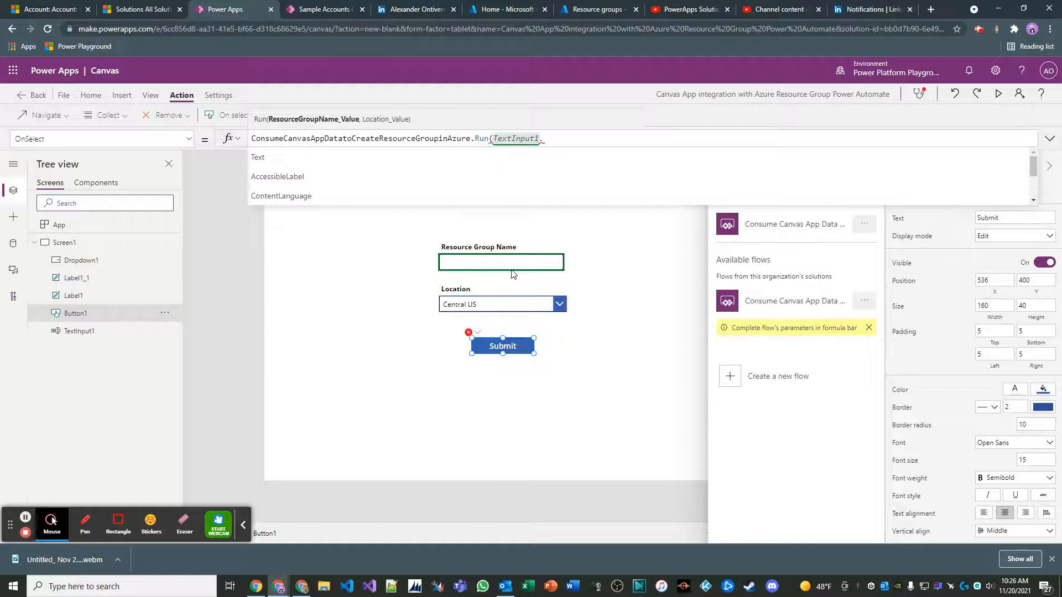
pyautogui.press('Tab')
pyautogui.write(', ')
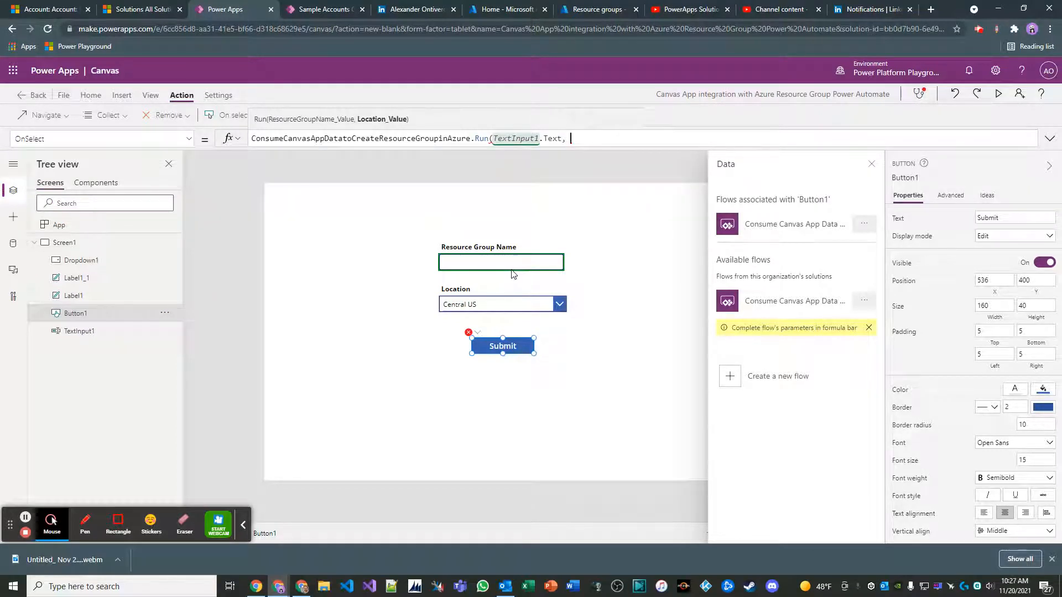
pyautogui.write('dropdown')
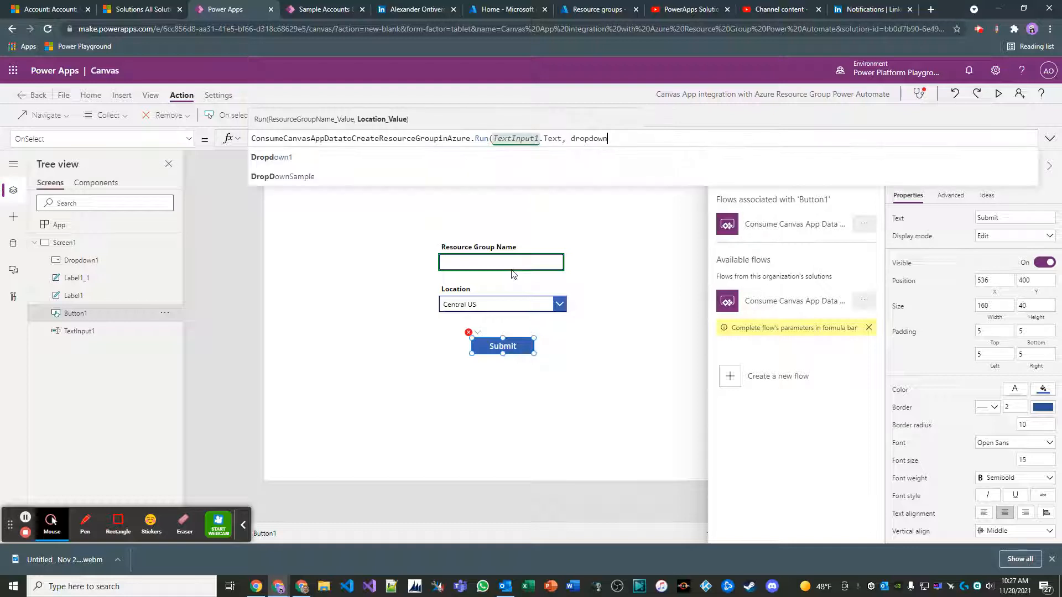
pyautogui.write('1.')
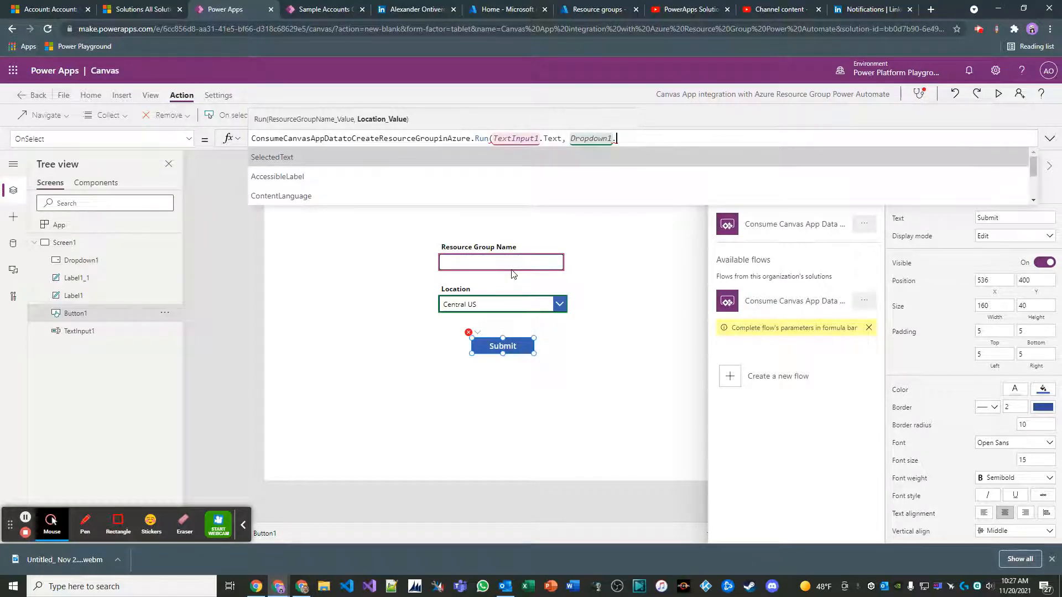
pyautogui.press('Tab')
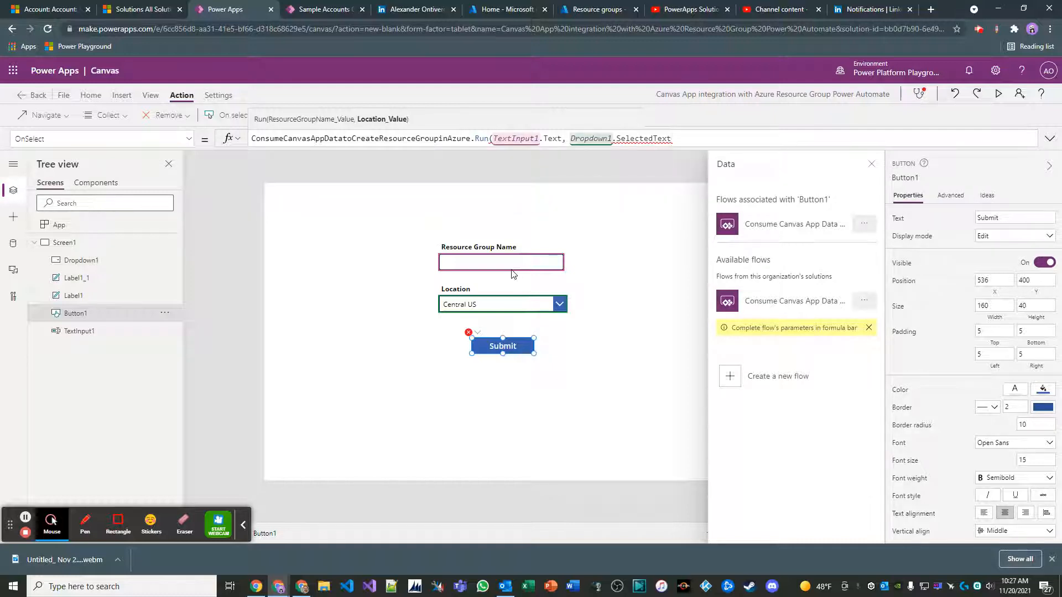
pyautogui.write('.')
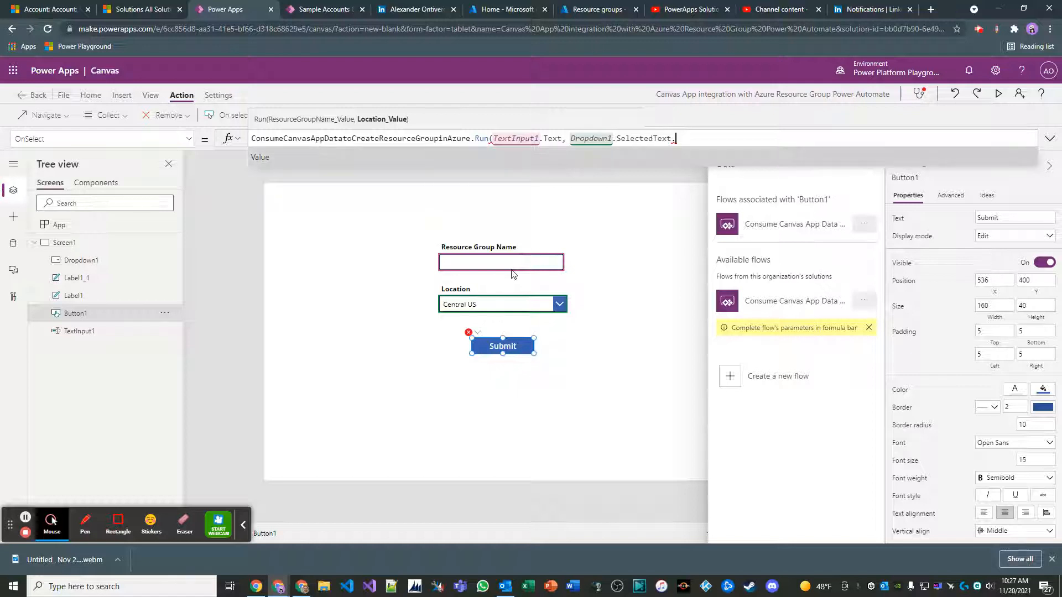
pyautogui.press('Tab')
pyautogui.write(')')
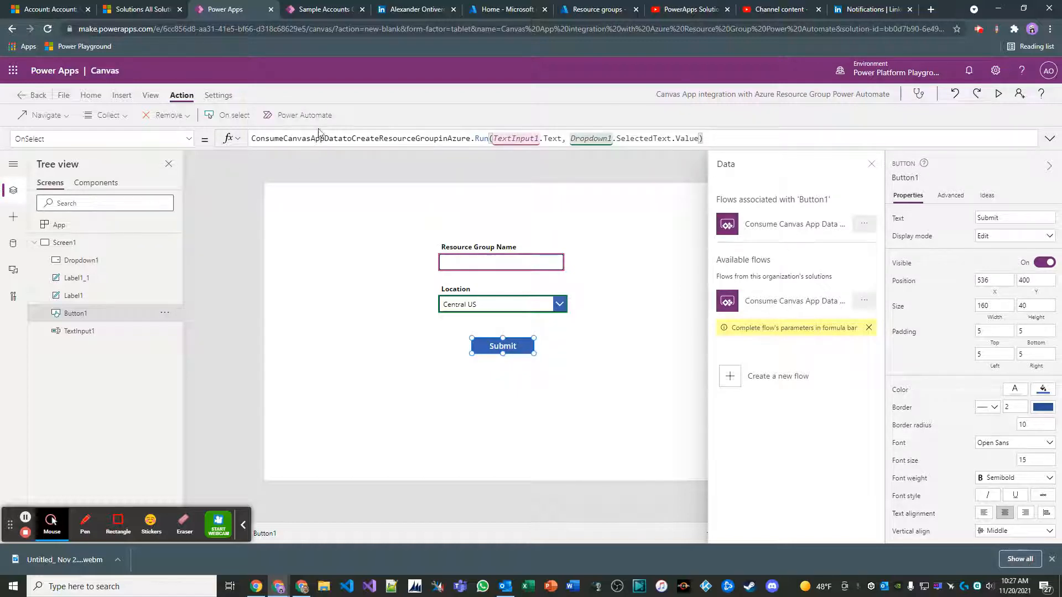
# - Collapse the button's properties and save the app to the cloud as Canvas App integration with Azure Resource Group Power Automate
pyautogui.click(1050, 167)
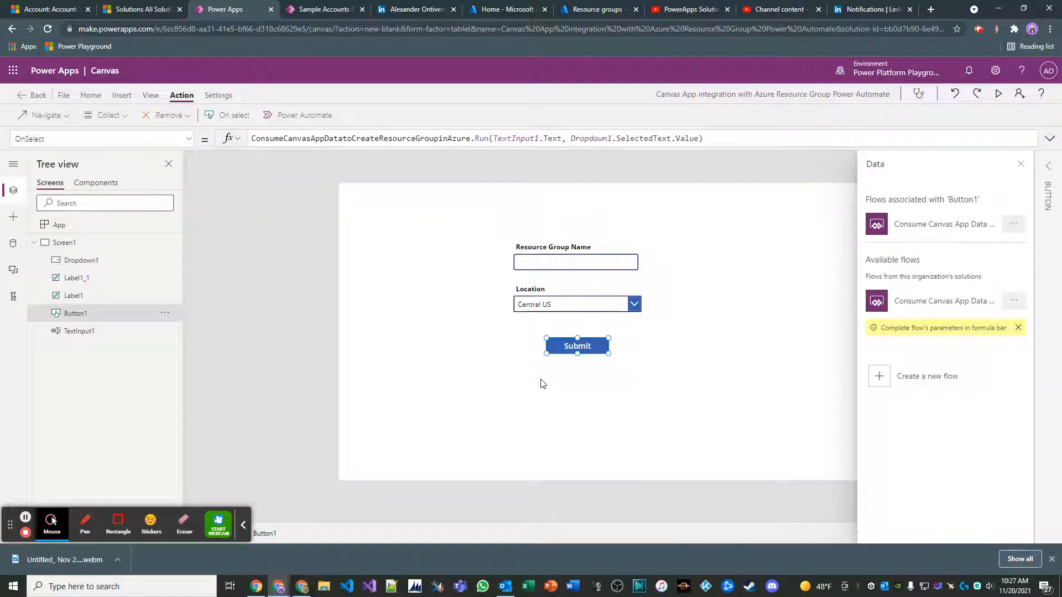
pyautogui.click(531, 368)
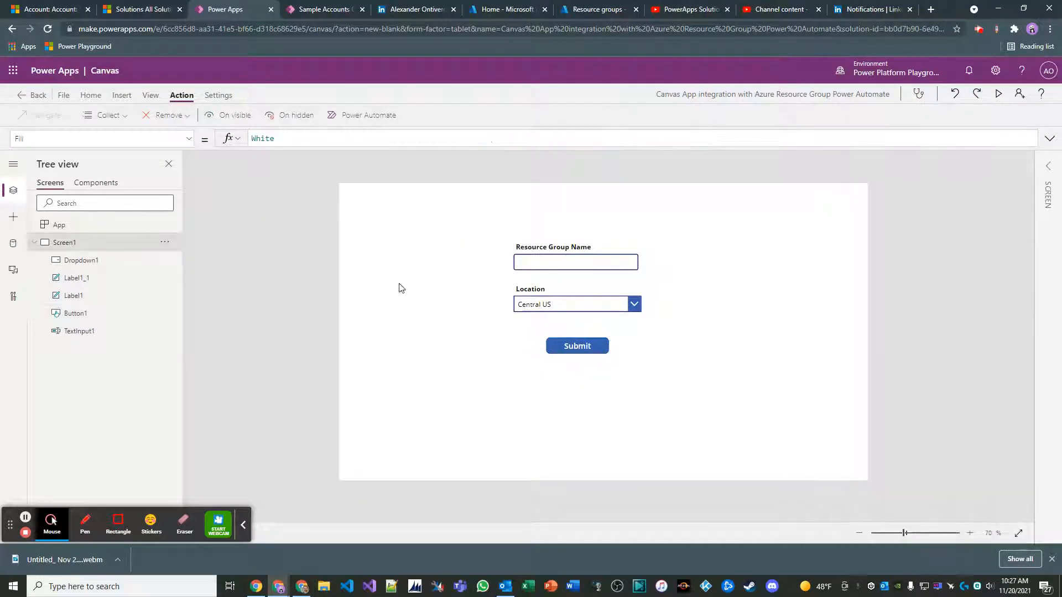
pyautogui.click(64, 95)
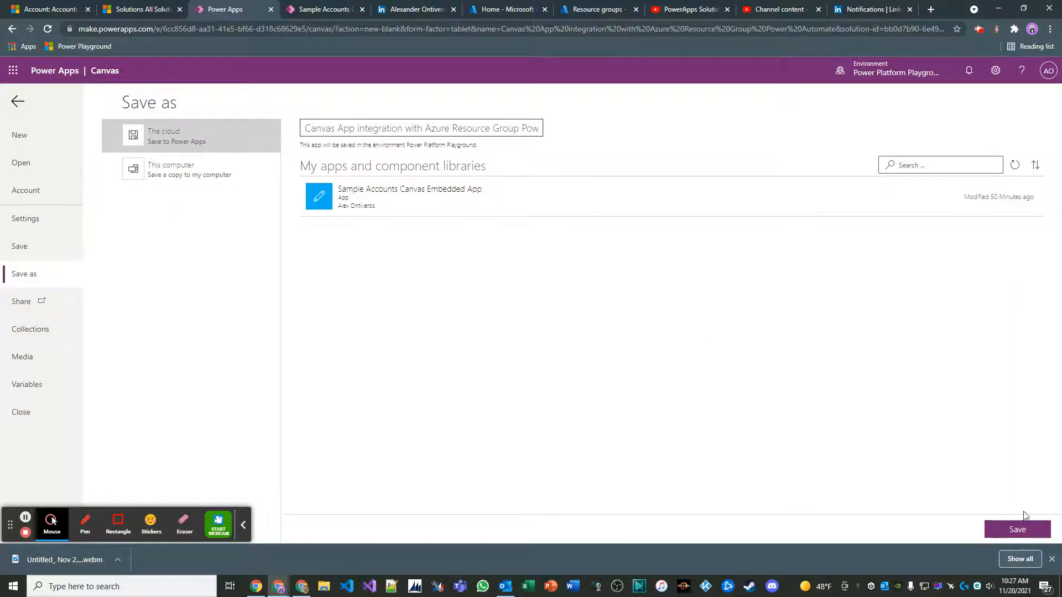
pyautogui.click(1018, 529)
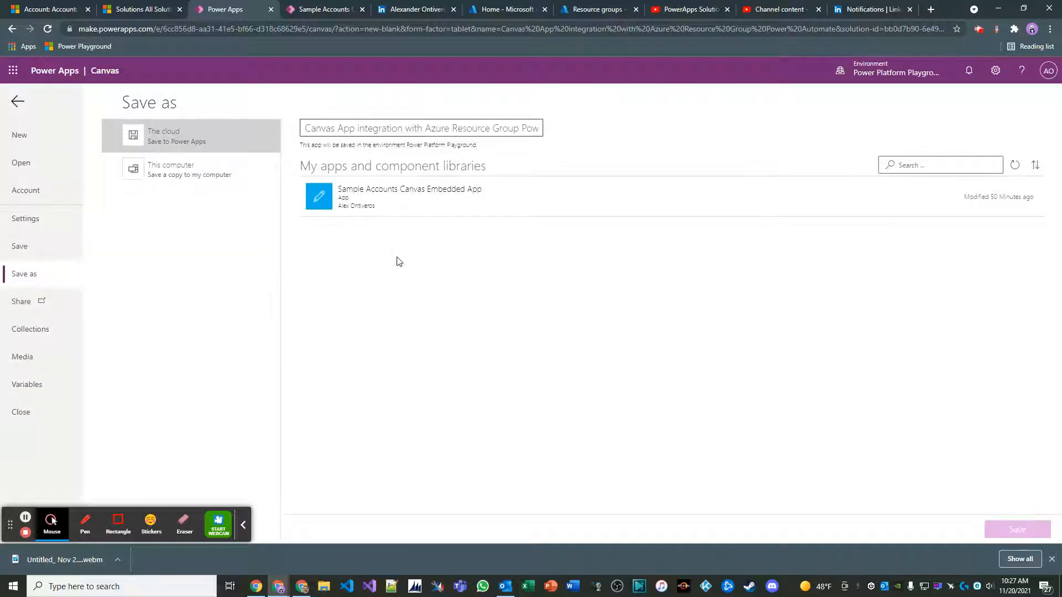
# - Close the app editor and return to the object list of GlobalSolution
pyautogui.click(35, 419)
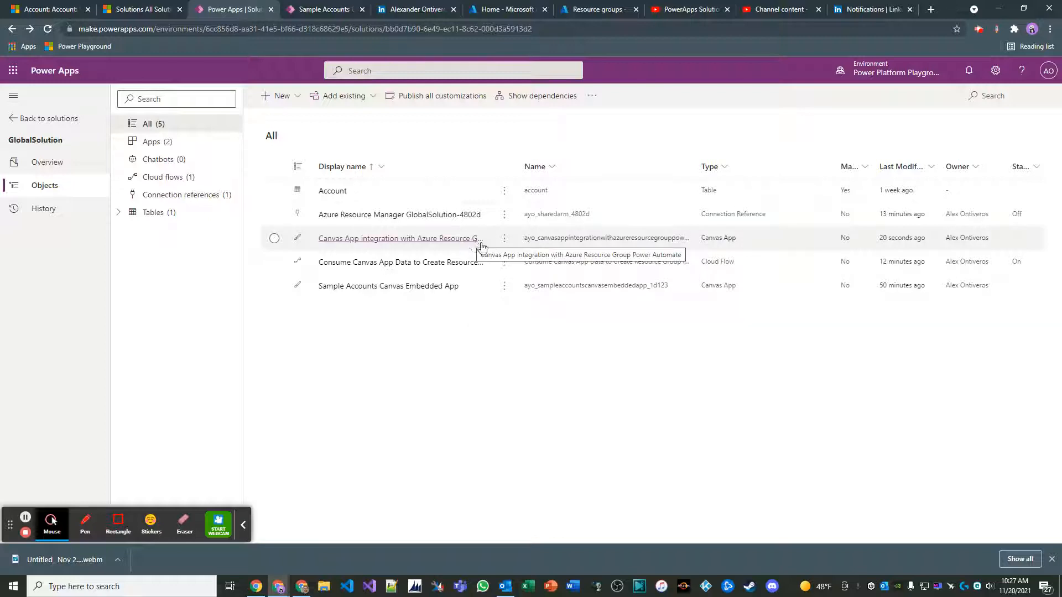
pyautogui.click(505, 239)
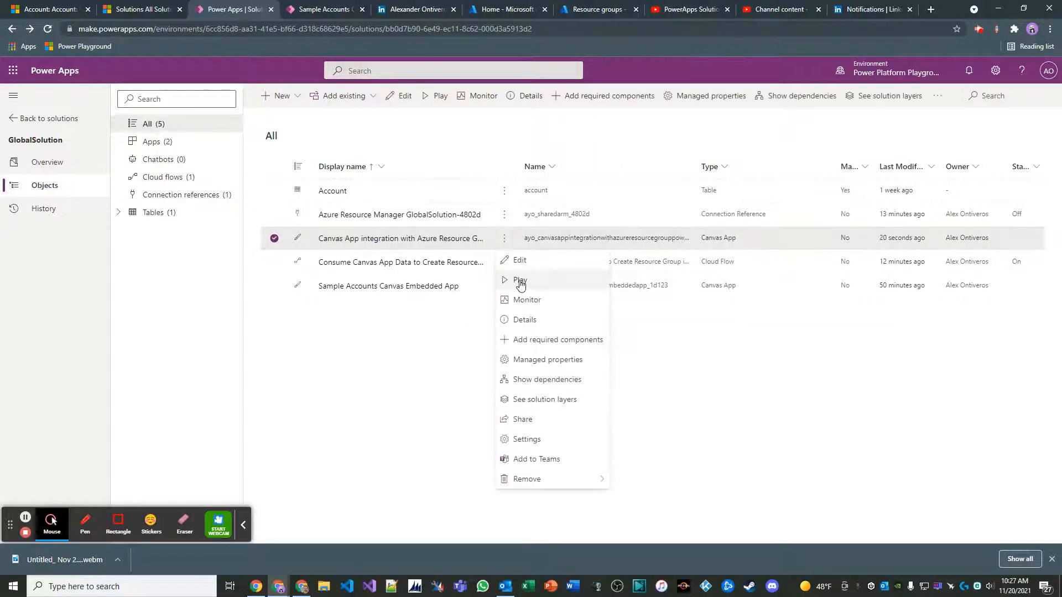
pyautogui.click(425, 320)
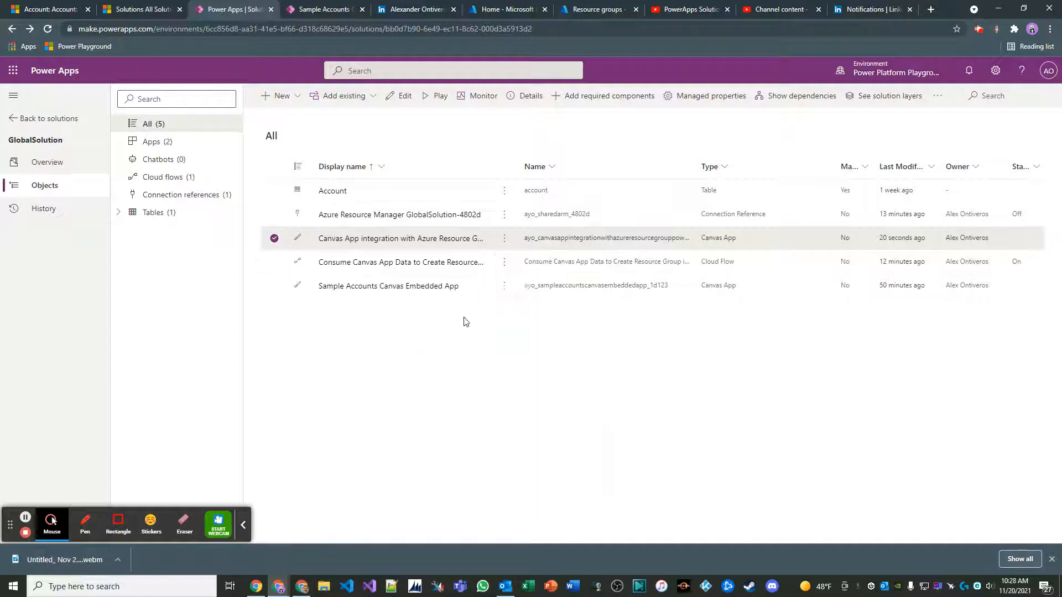
# - Open the Consume Canvas App Data to Create Resource Group in Azure flow for editing and review its trigger, variables and resource group action
pyautogui.click(437, 265)
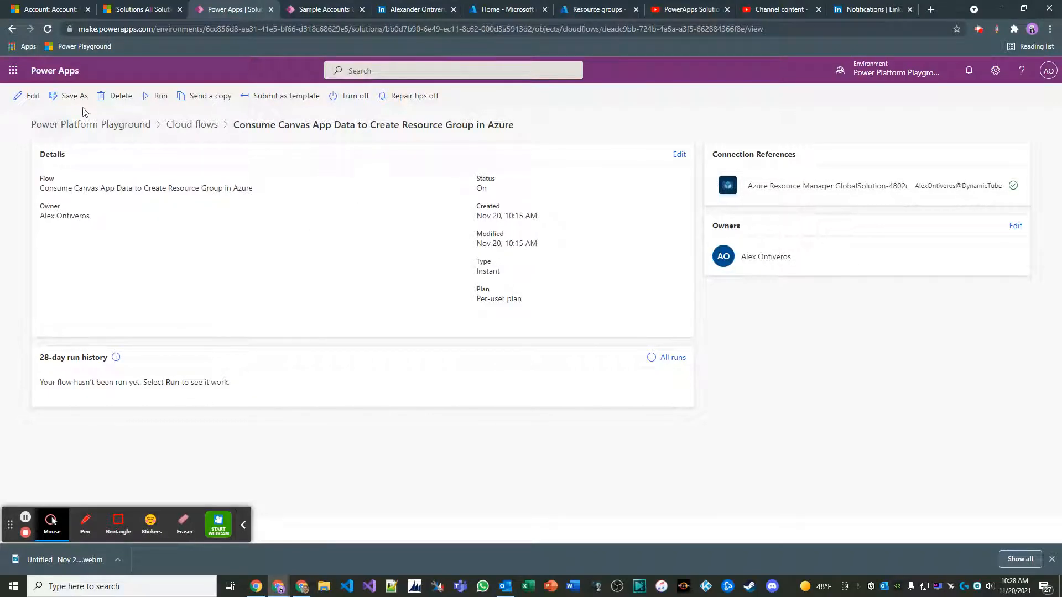
pyautogui.click(27, 96)
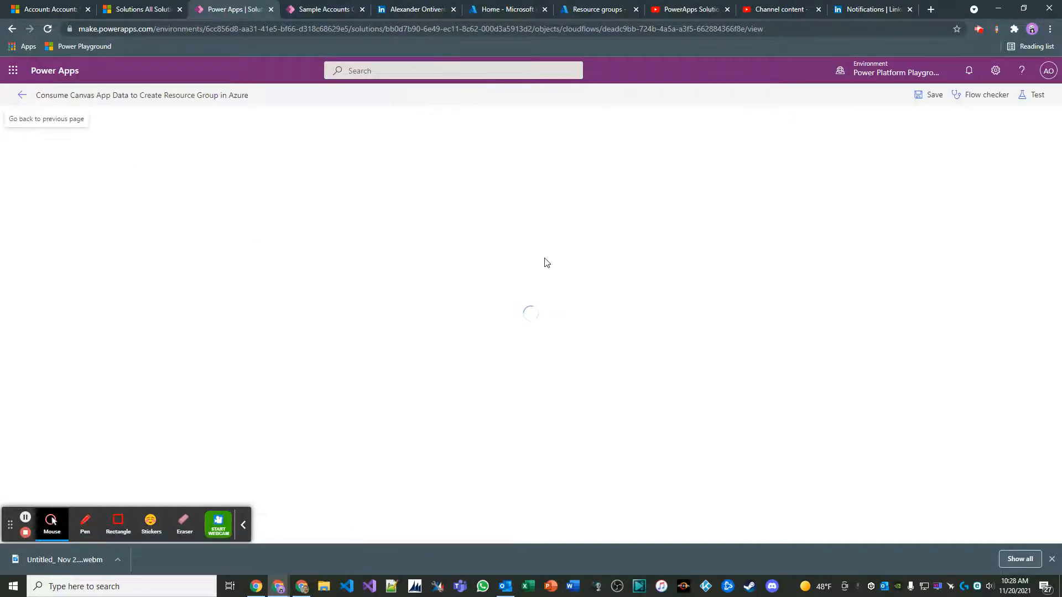
pyautogui.click(467, 128)
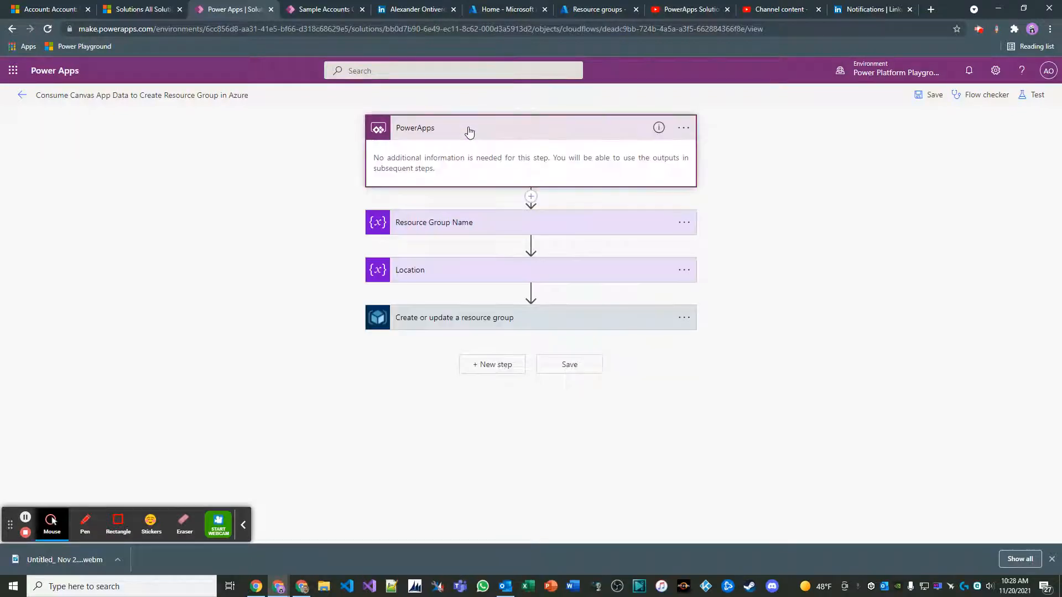
pyautogui.click(469, 131)
pyautogui.click(462, 176)
pyautogui.click(463, 177)
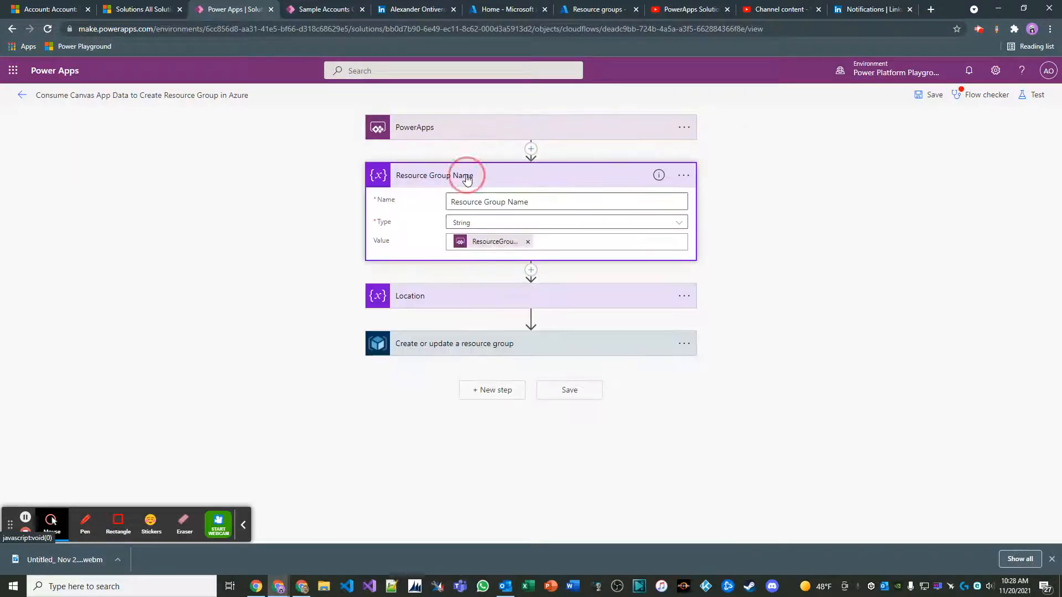
pyautogui.click(469, 228)
pyautogui.click(469, 228)
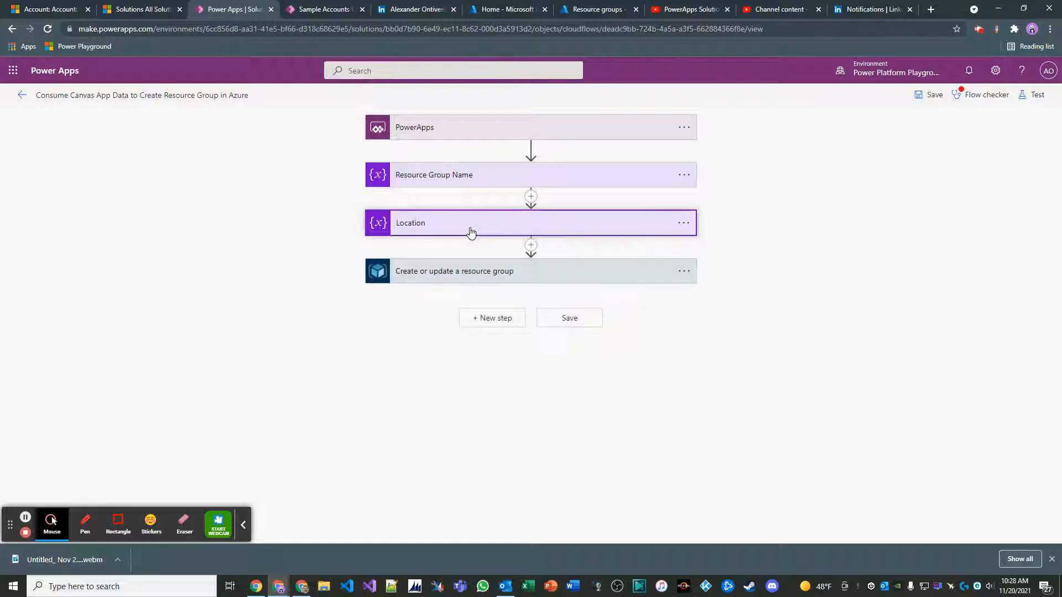
pyautogui.click(465, 276)
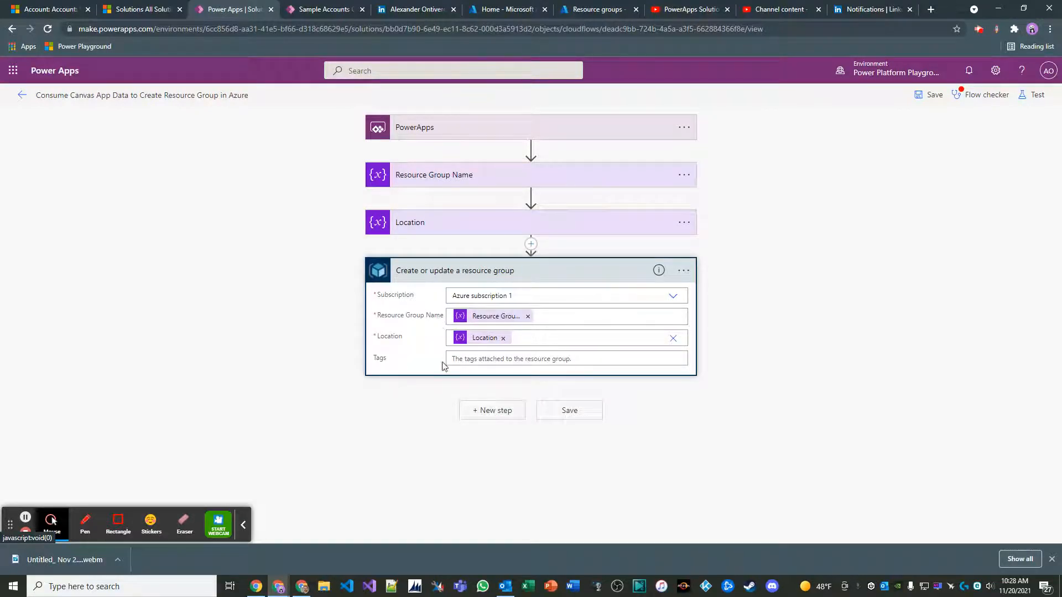
# - Check the resource groups list in the Azure portal and return to the flow in Power Apps
pyautogui.click(589, 15)
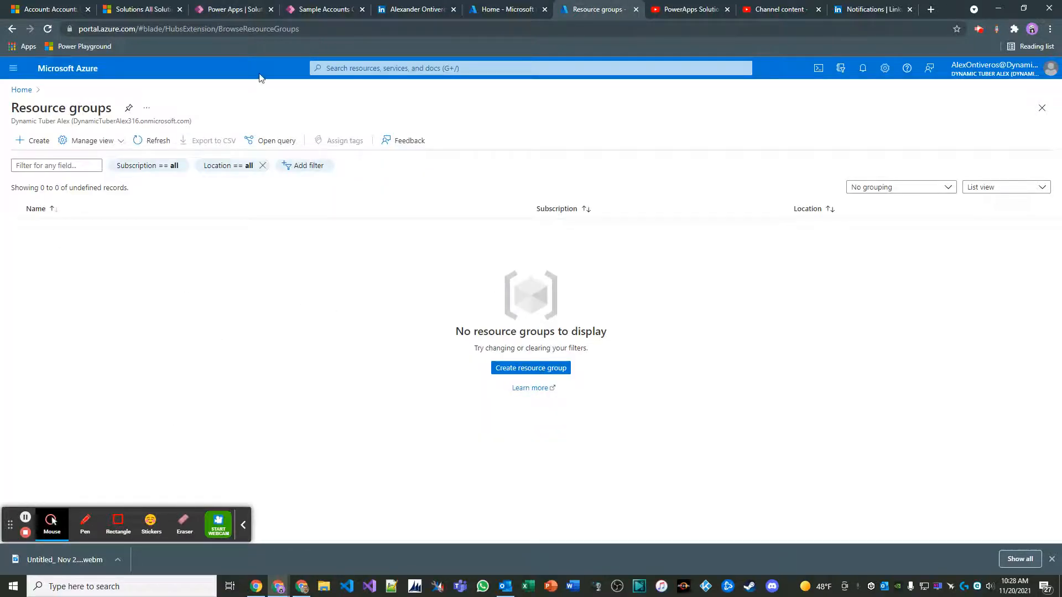
pyautogui.click(324, 15)
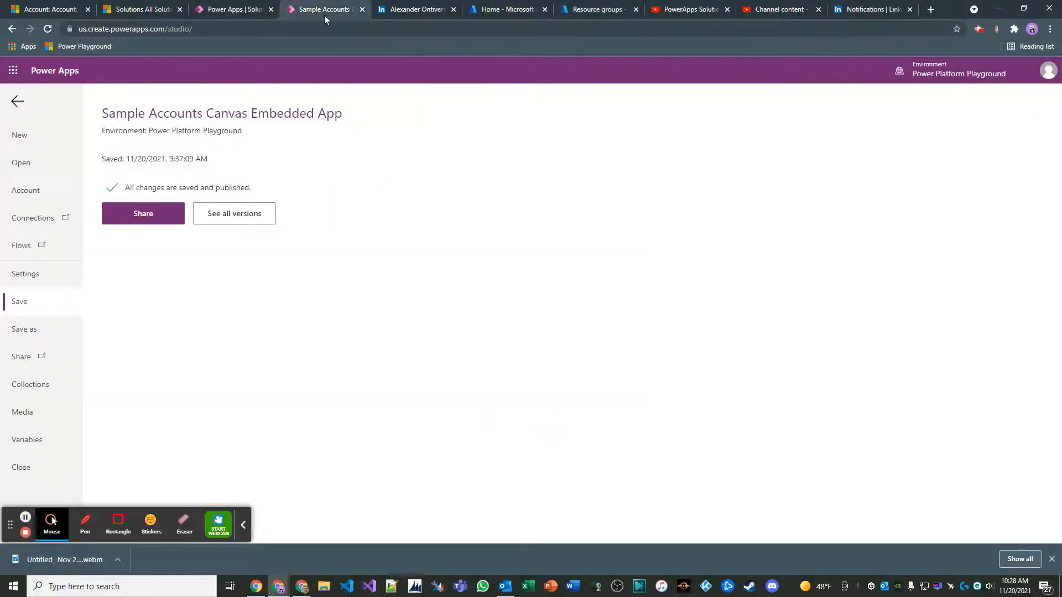
pyautogui.click(237, 13)
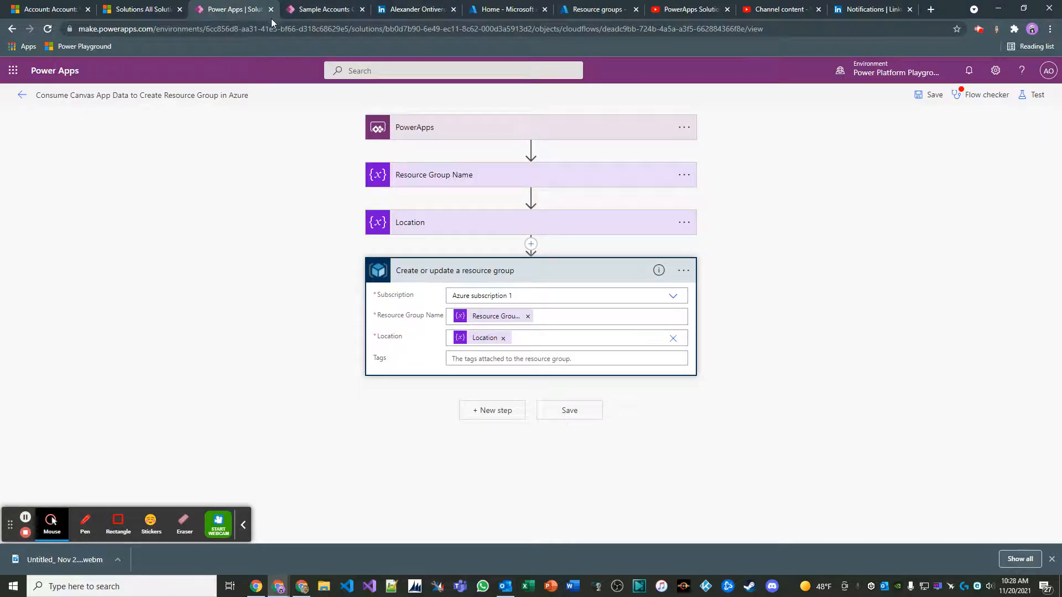
pyautogui.click(314, 11)
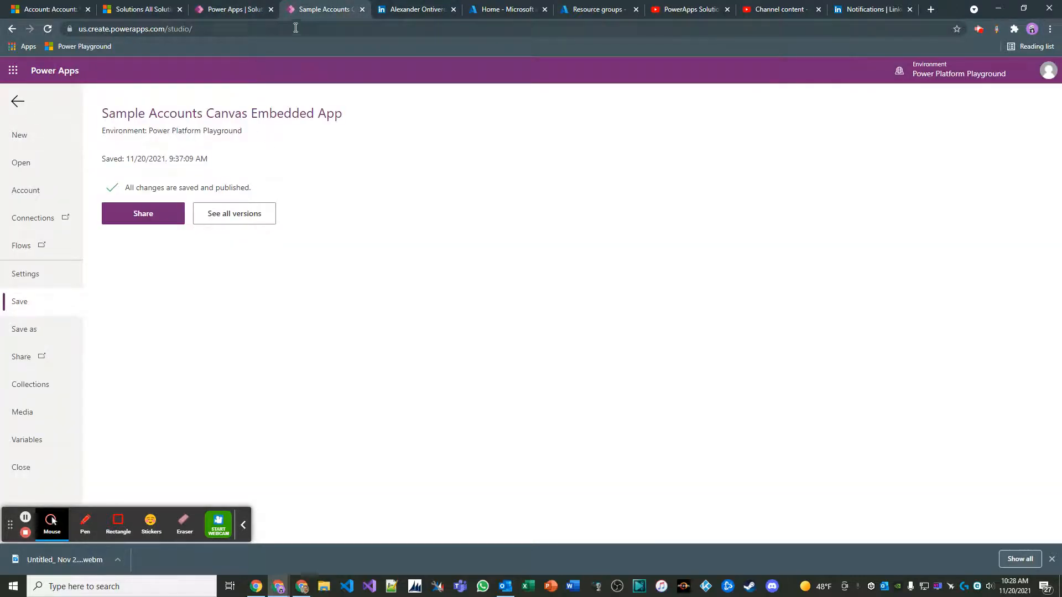
pyautogui.click(235, 9)
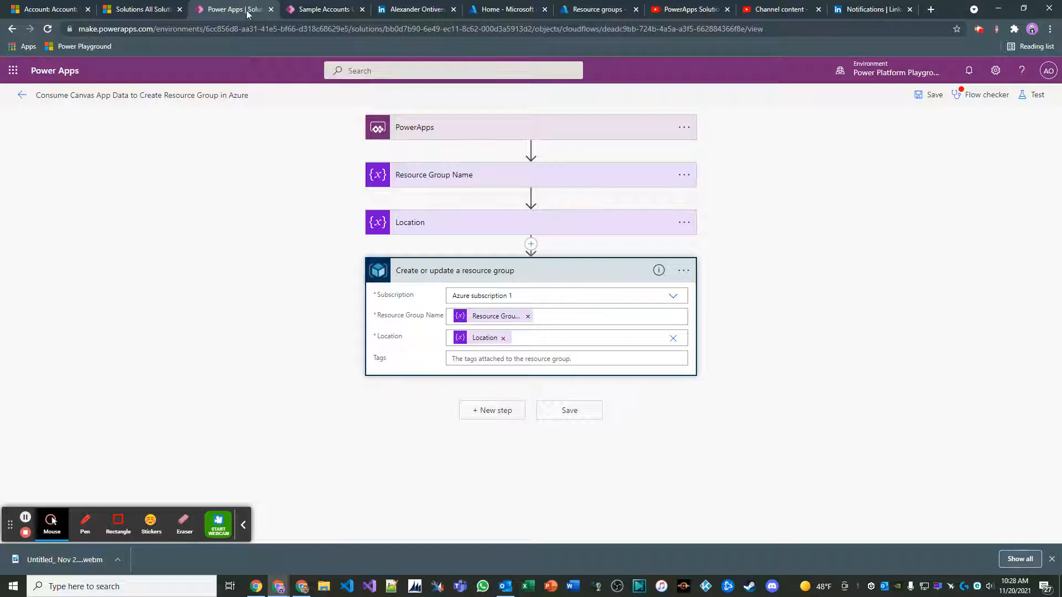
pyautogui.click(313, 10)
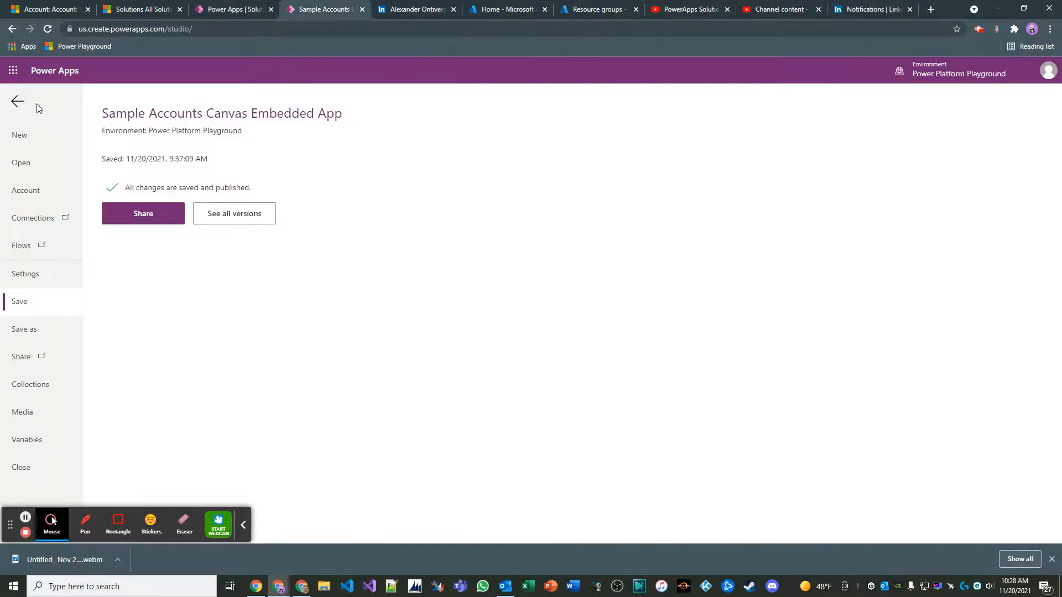
pyautogui.click(18, 101)
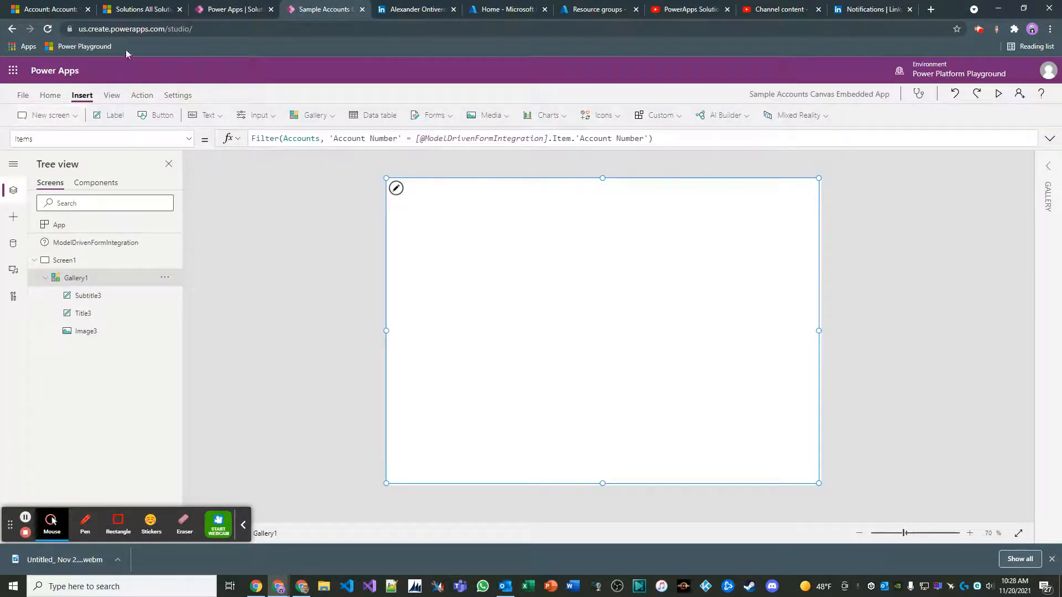
pyautogui.click(220, 9)
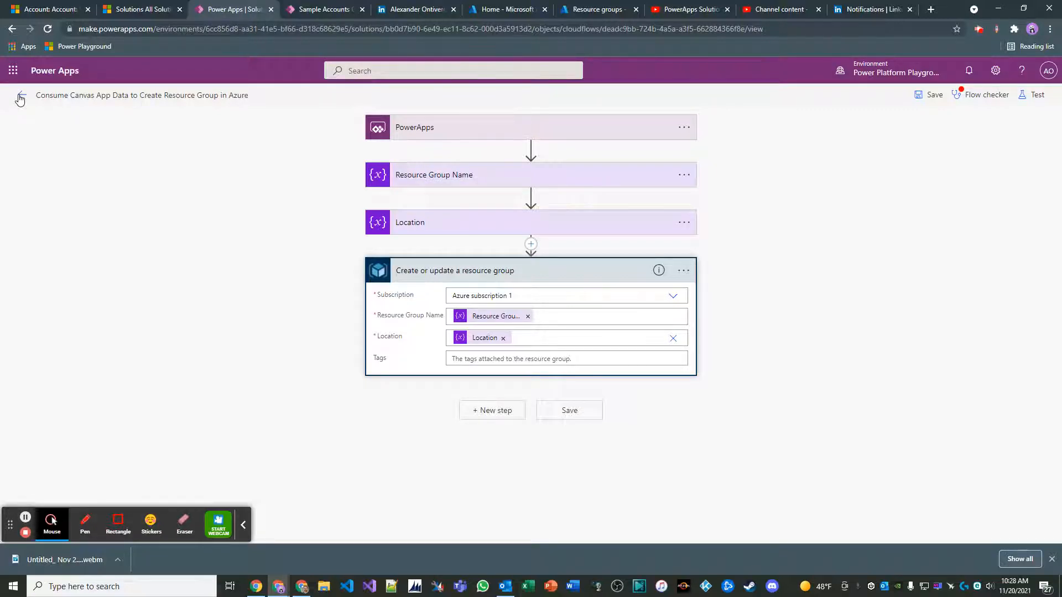
# - Duplicate the flow's browser tab and open Power Apps from the app launcher in a separate tab
pyautogui.rightClick(224, 11)
pyautogui.click(258, 83)
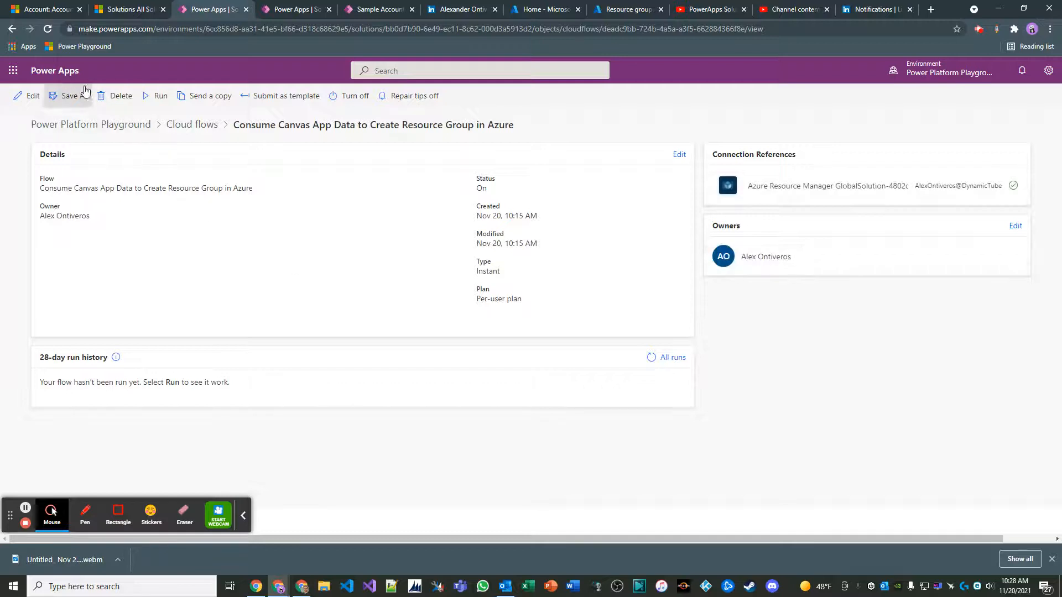
pyautogui.click(12, 70)
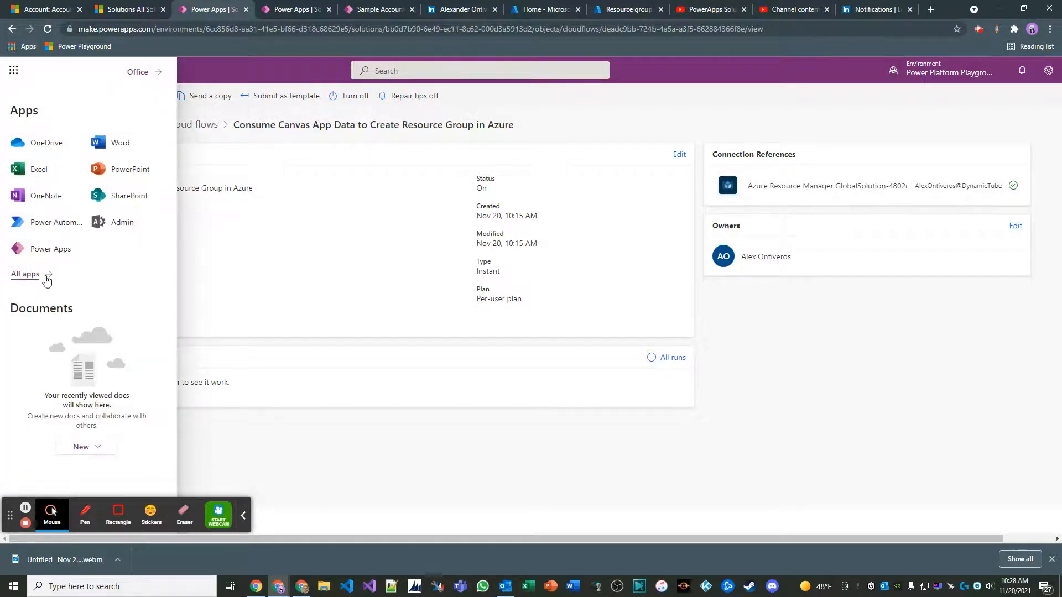
pyautogui.click(49, 248)
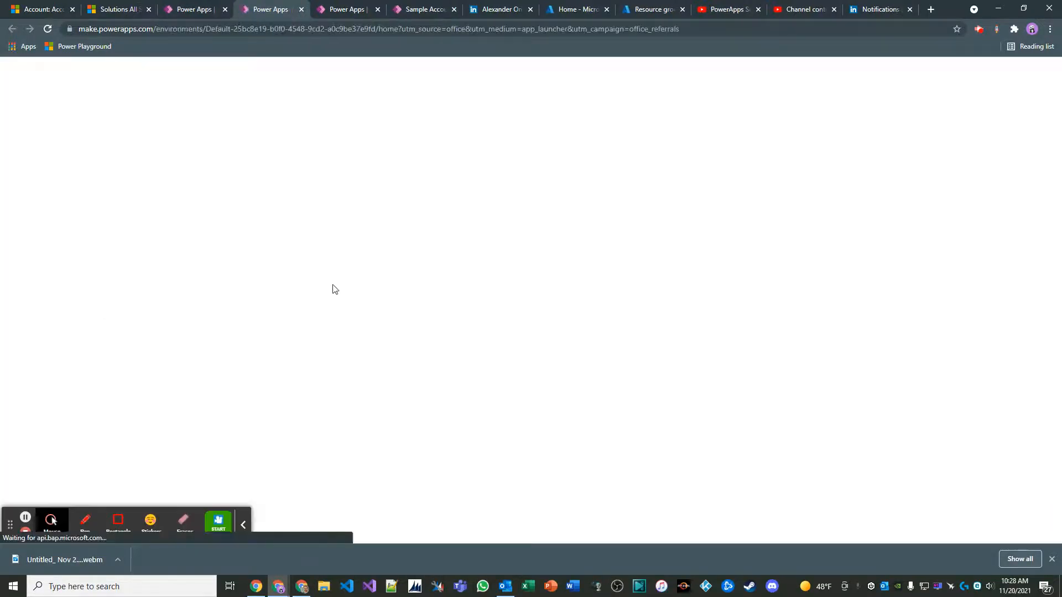
# - Switch to the Power Platform Playground environment and open GlobalSolution from its solutions
pyautogui.click(67, 308)
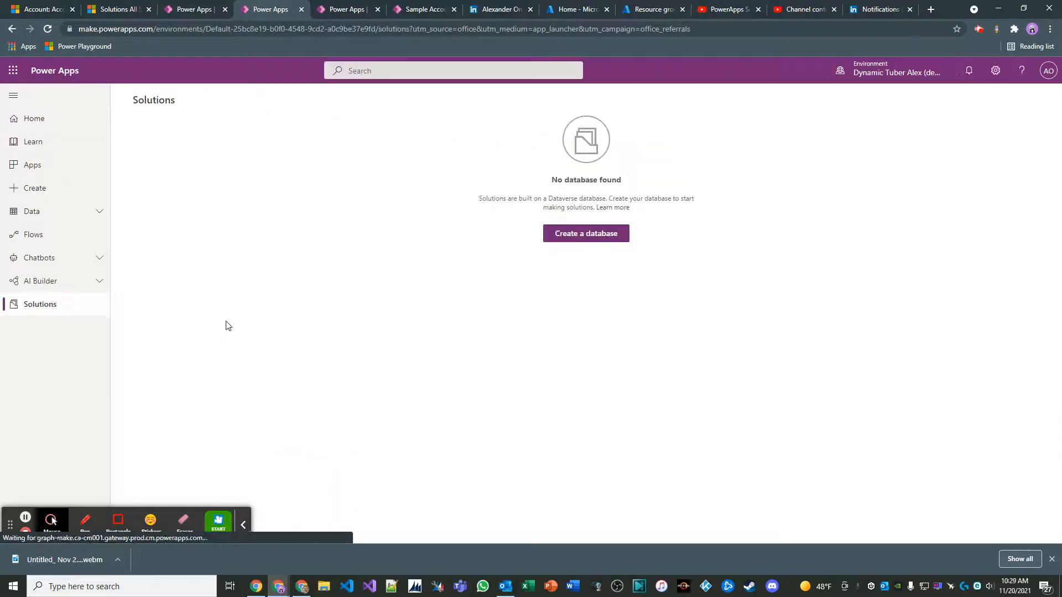
pyautogui.click(856, 71)
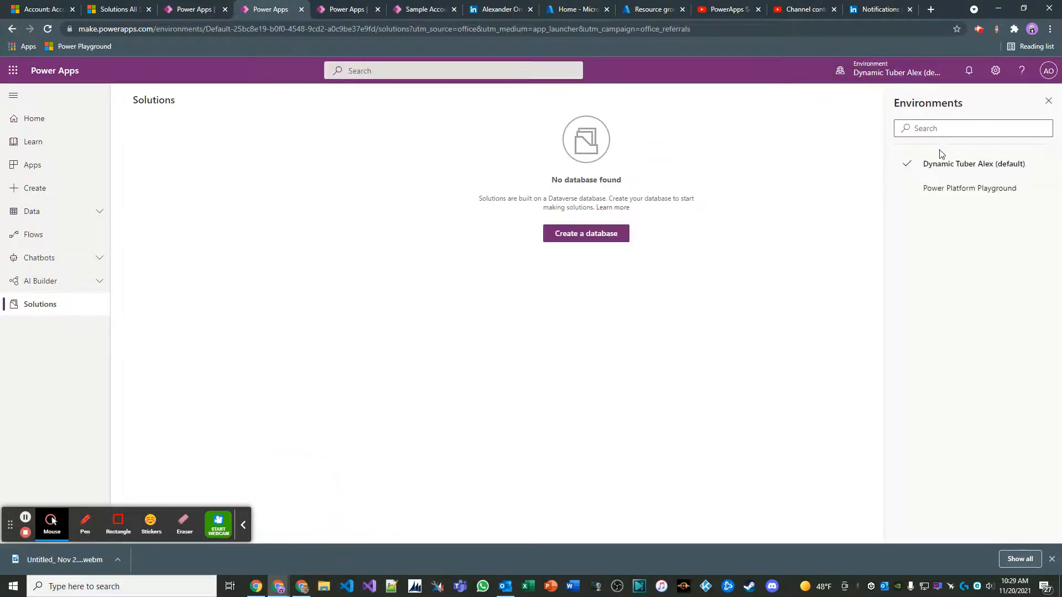
pyautogui.click(953, 187)
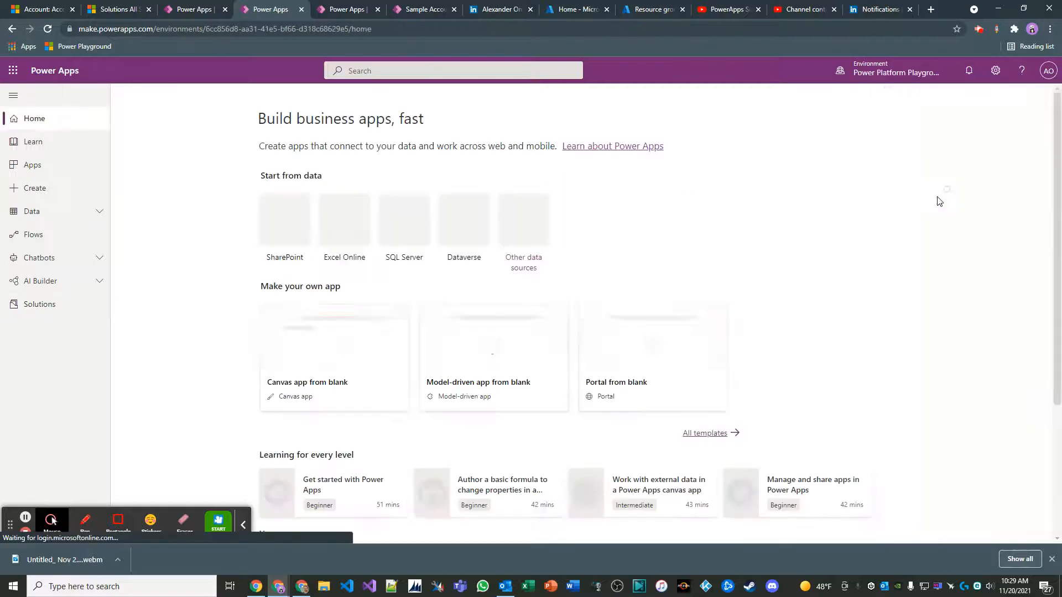
pyautogui.click(69, 310)
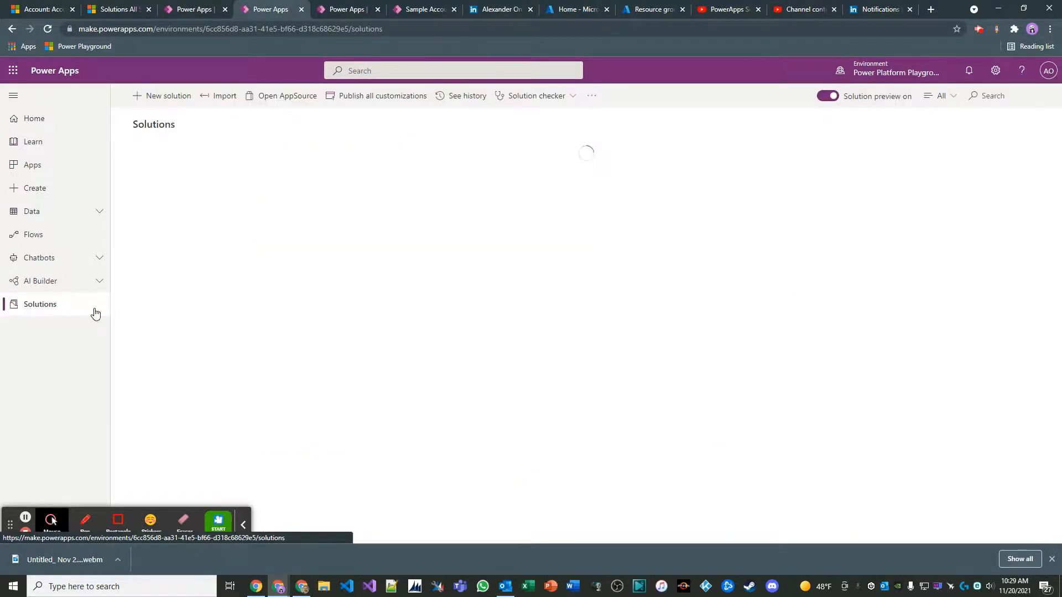
pyautogui.click(202, 186)
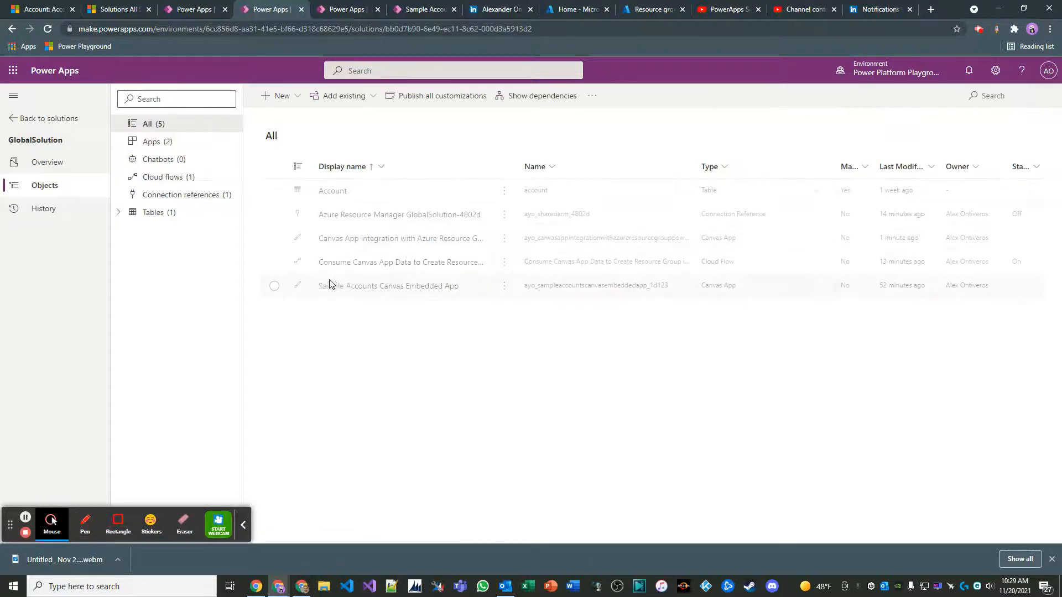
# - Play the Canvas App integration with Azure Resource Group Power Automate app and submit resource group name testResourceGroup1 with location Central US
pyautogui.click(505, 242)
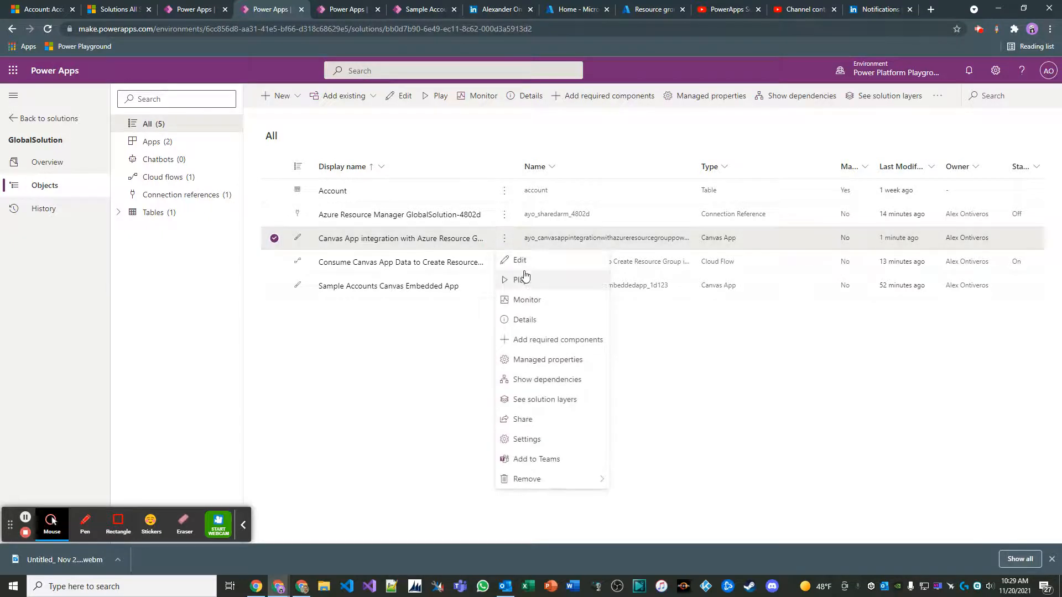
pyautogui.click(525, 278)
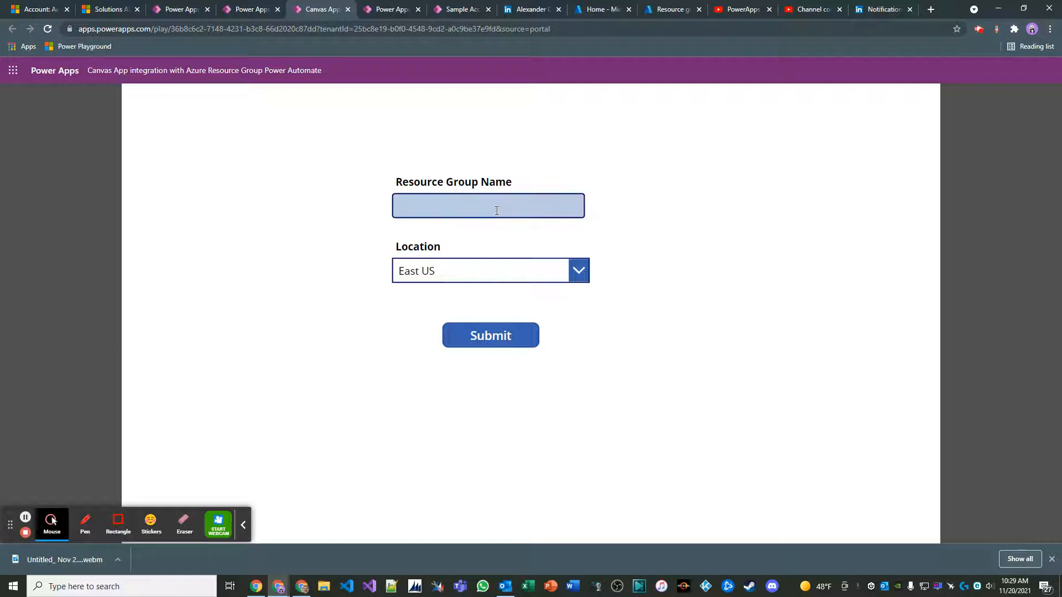
pyautogui.click(487, 206)
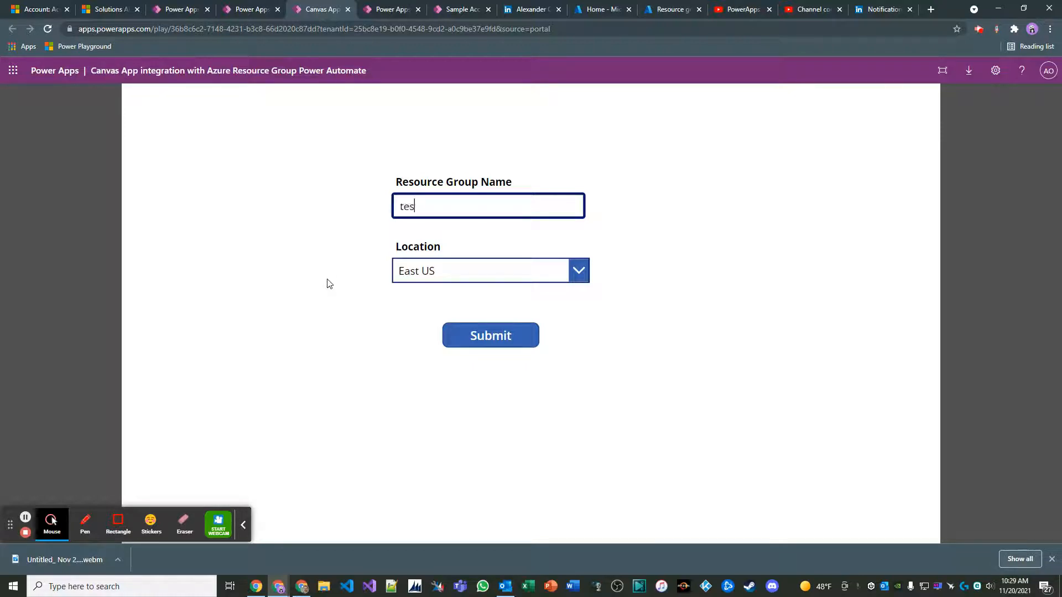
pyautogui.write('ceGroup1')
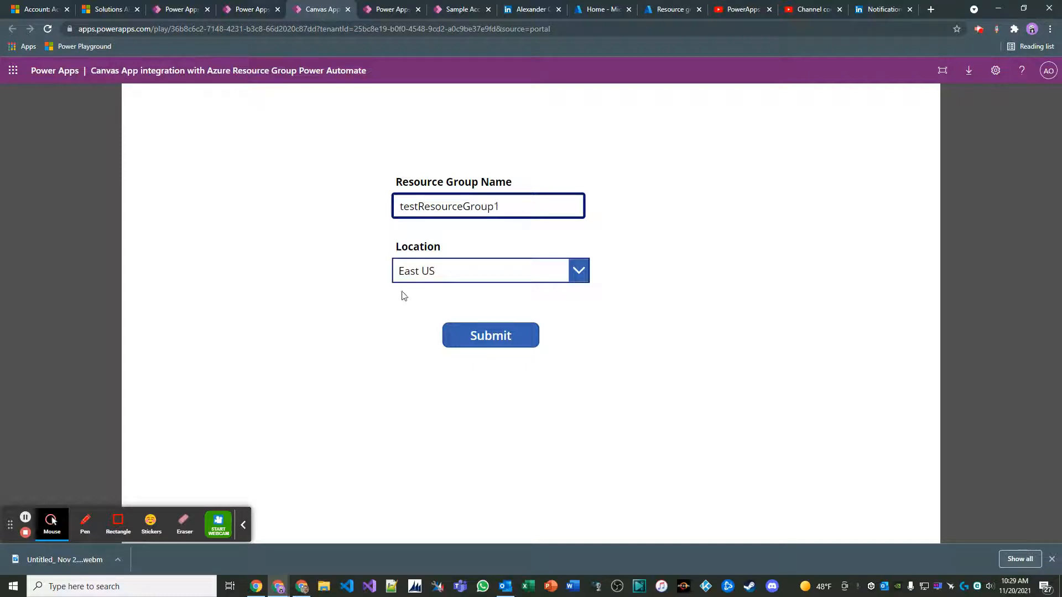
pyautogui.click(552, 267)
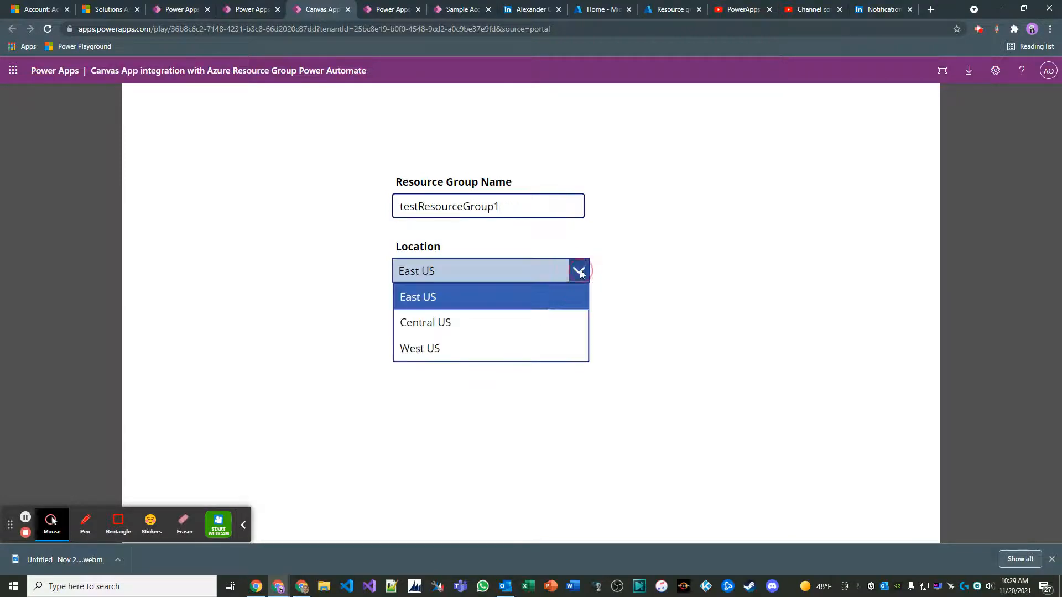
pyautogui.click(500, 326)
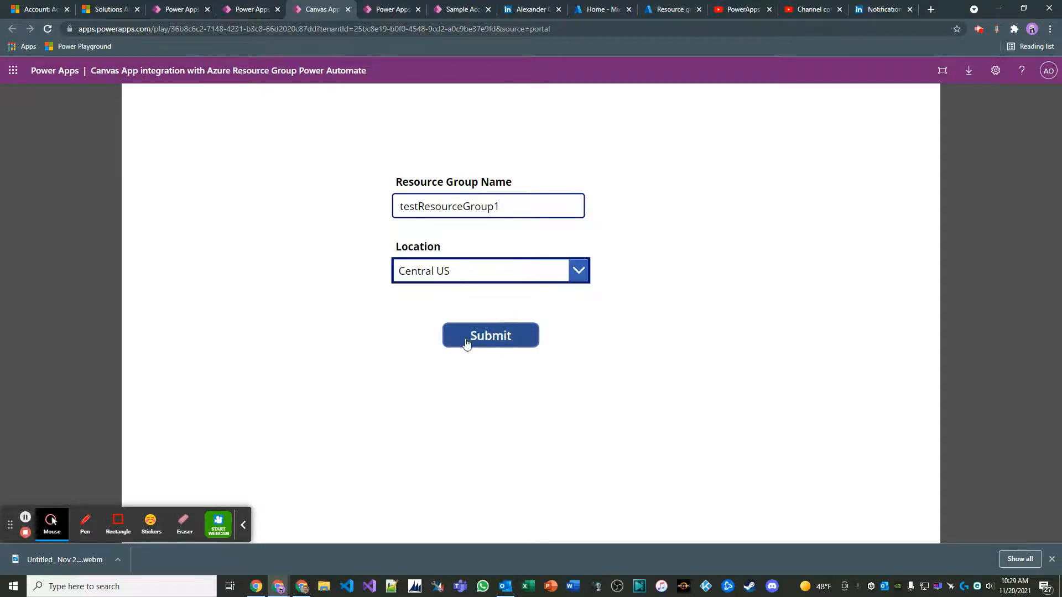
pyautogui.click(491, 335)
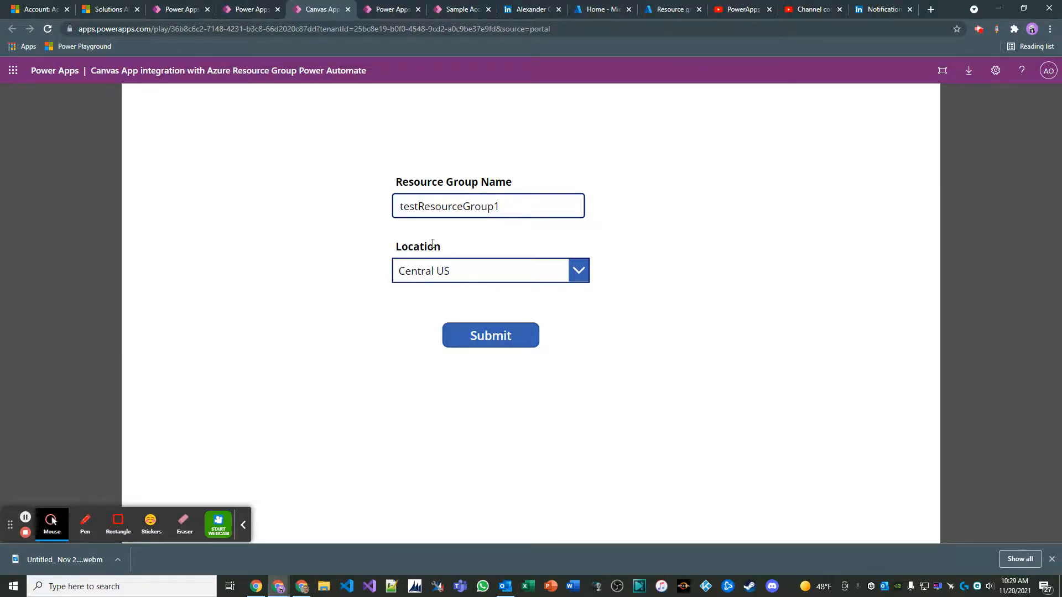
# - Return to the flow's details page and refresh its 28-day run history
pyautogui.click(259, 17)
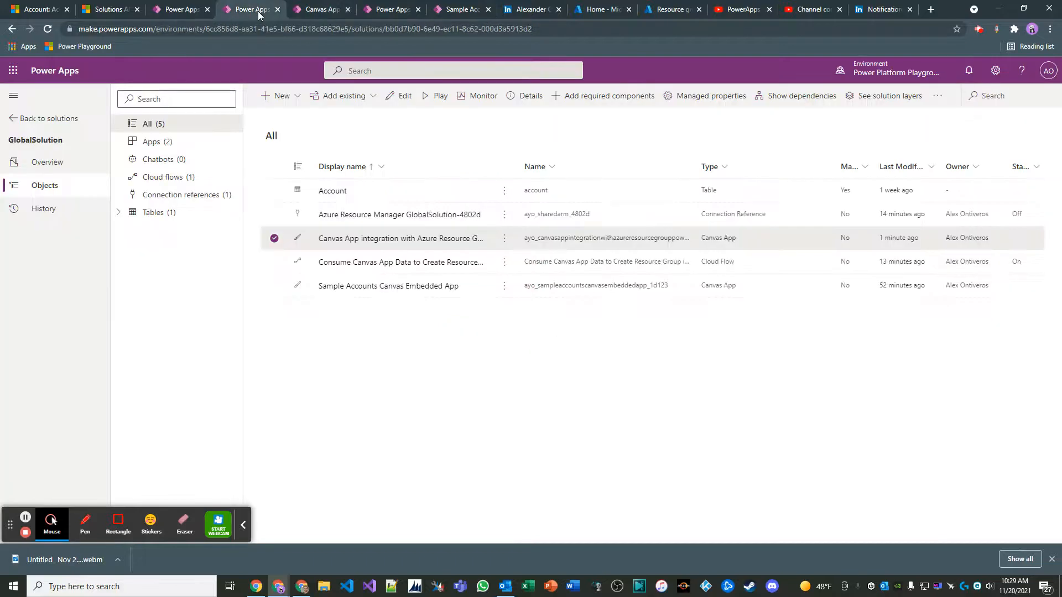
pyautogui.click(181, 12)
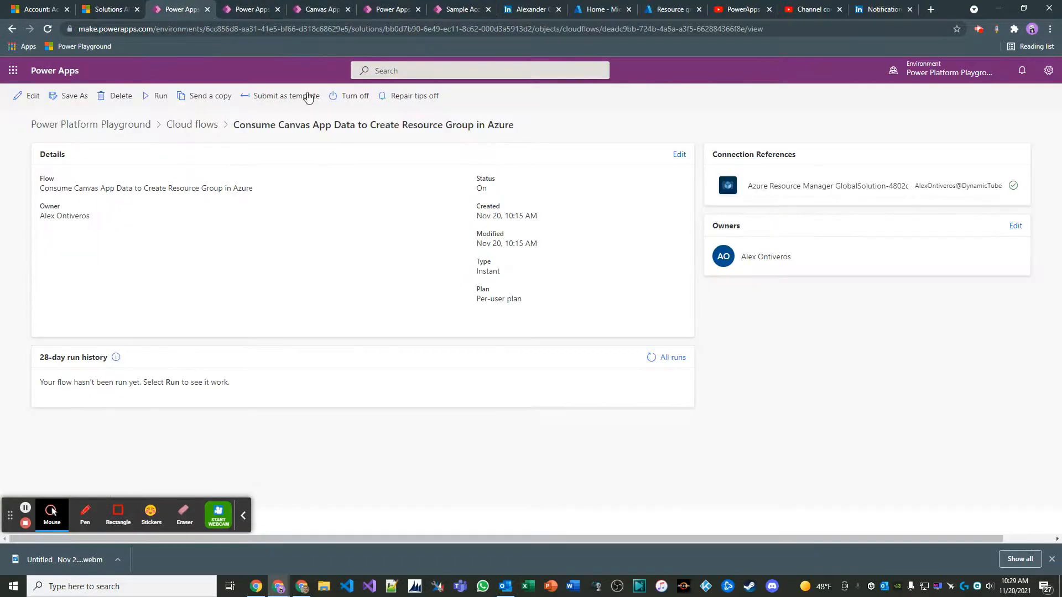
pyautogui.click(651, 358)
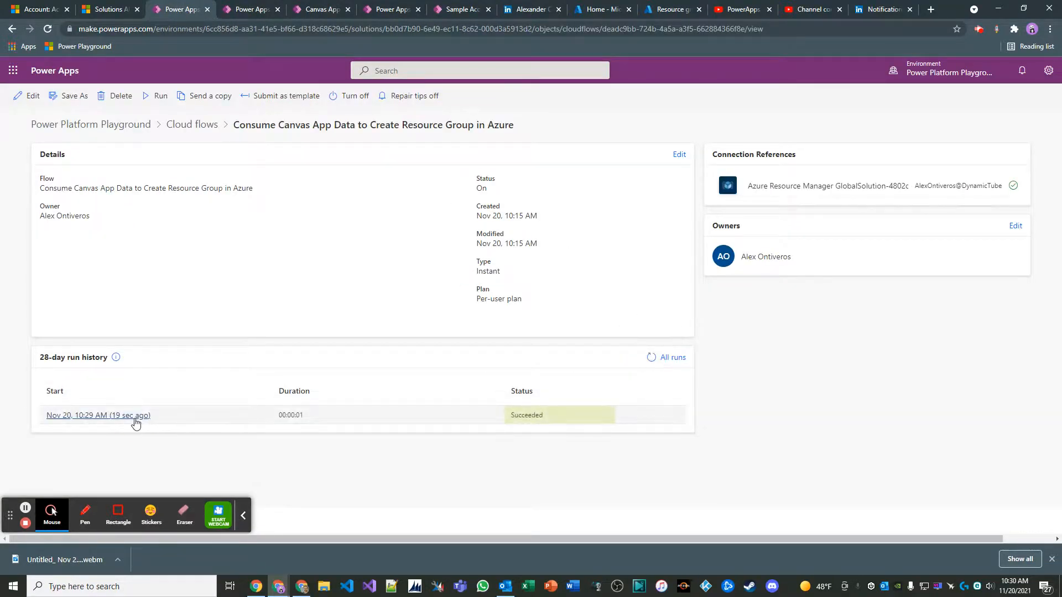
# - Open the flow's most recent run and expand its Resource Group Name and Location variables to check their values
pyautogui.click(135, 419)
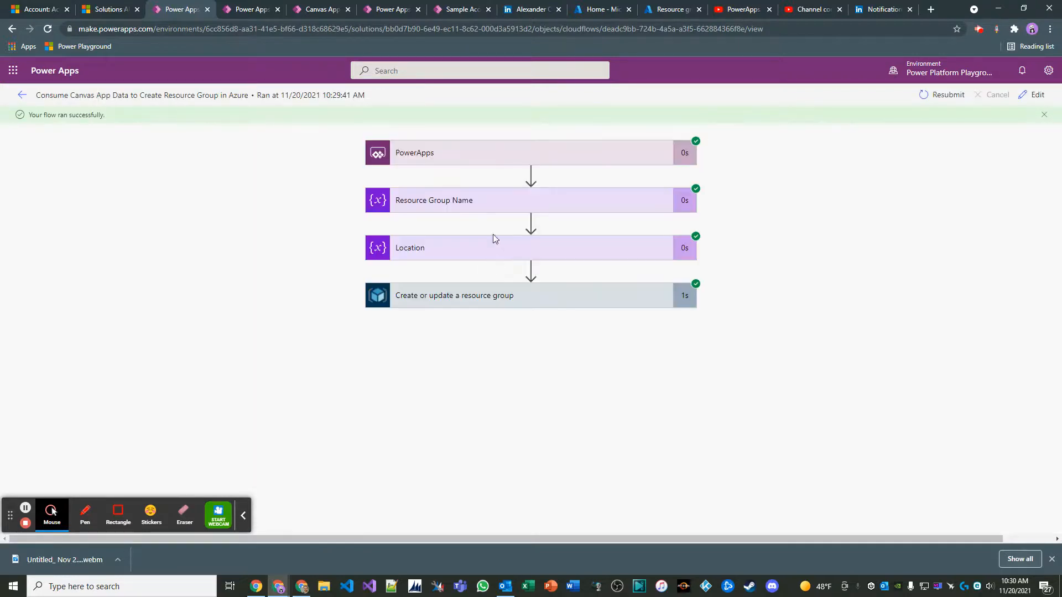
pyautogui.click(584, 203)
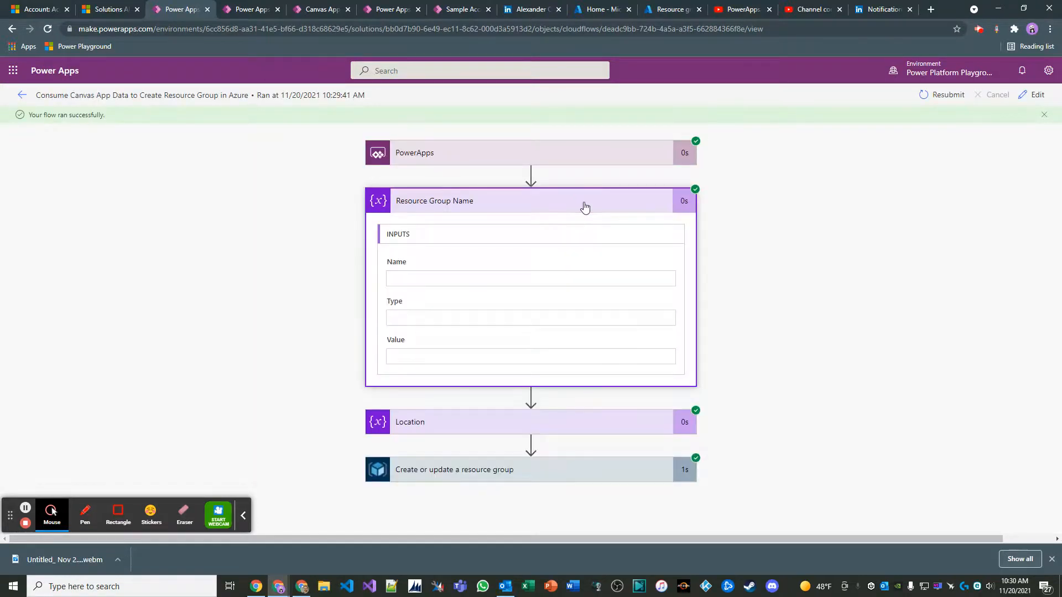
pyautogui.click(571, 422)
pyautogui.scroll(-3, 719, 354)
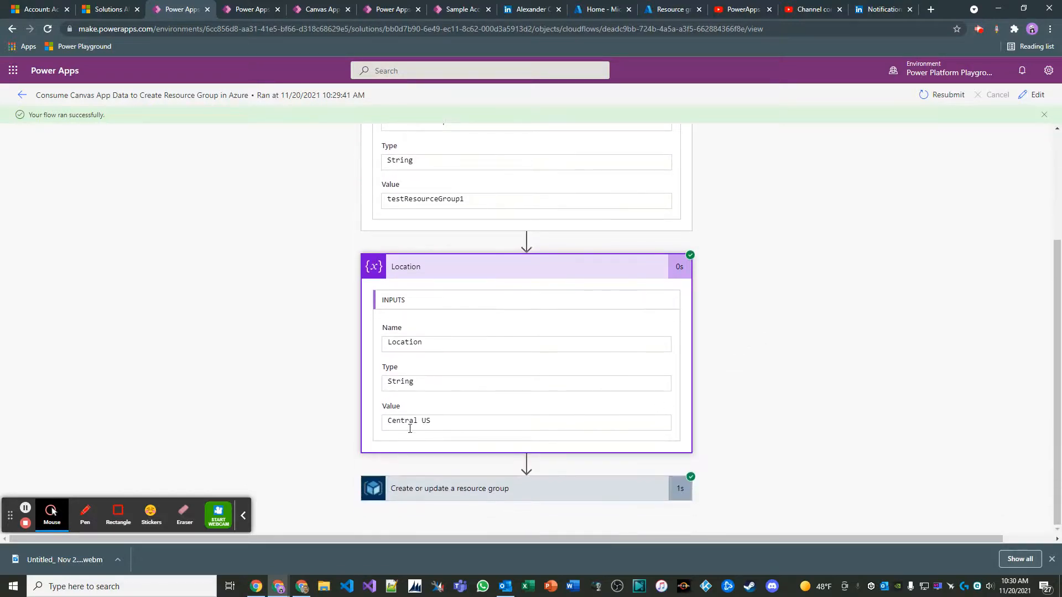
# - Expand the run's Create or update a resource group action and review its inputs, output body, headers and status code
pyautogui.click(528, 489)
pyautogui.scroll(-2, 793, 344)
pyautogui.scroll(-4, 735, 365)
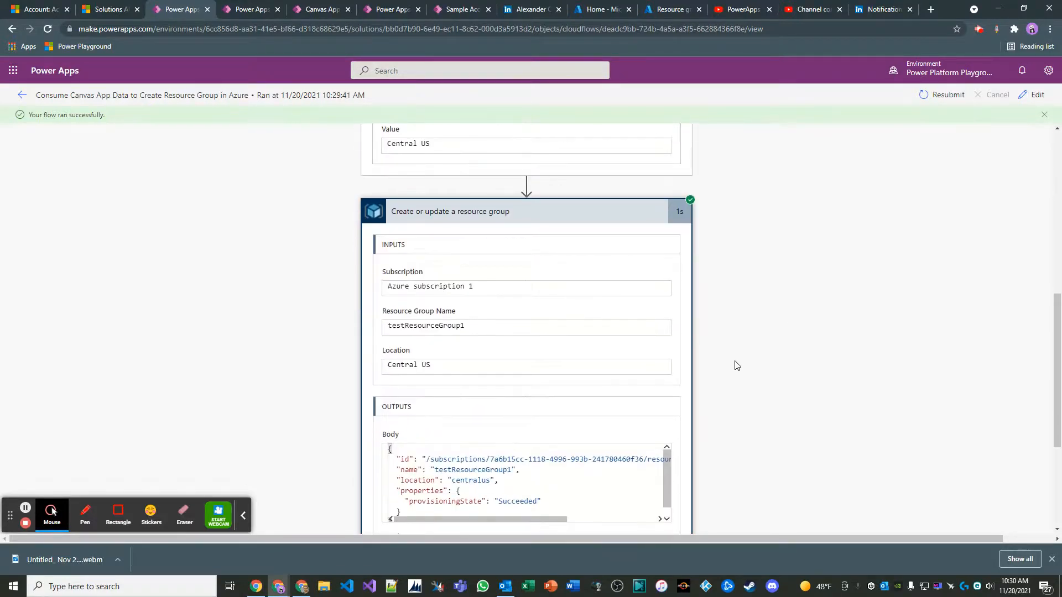
pyautogui.scroll(-2, 598, 356)
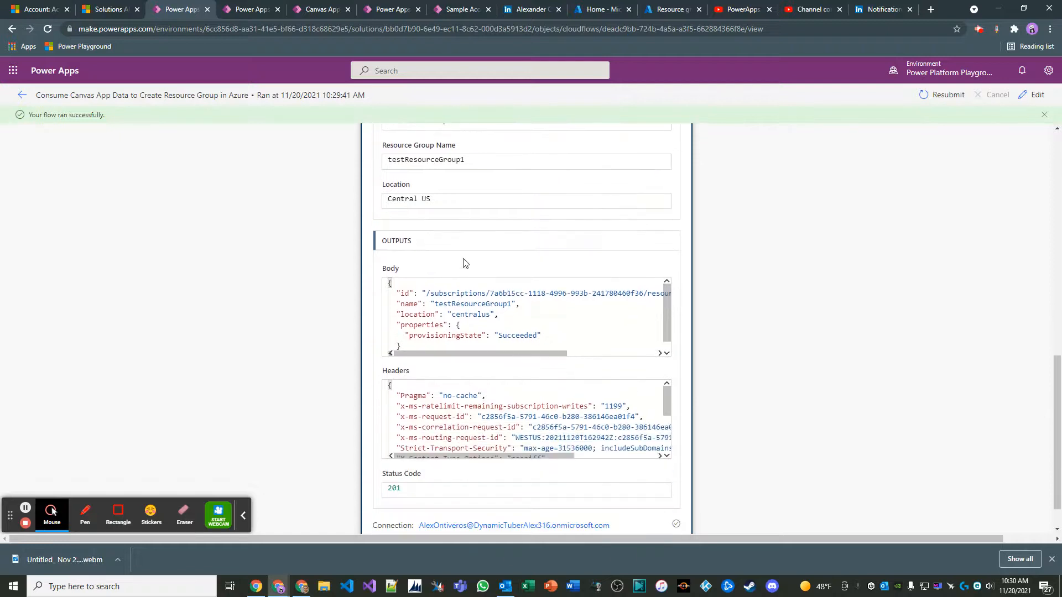
pyautogui.scroll(1, 559, 257)
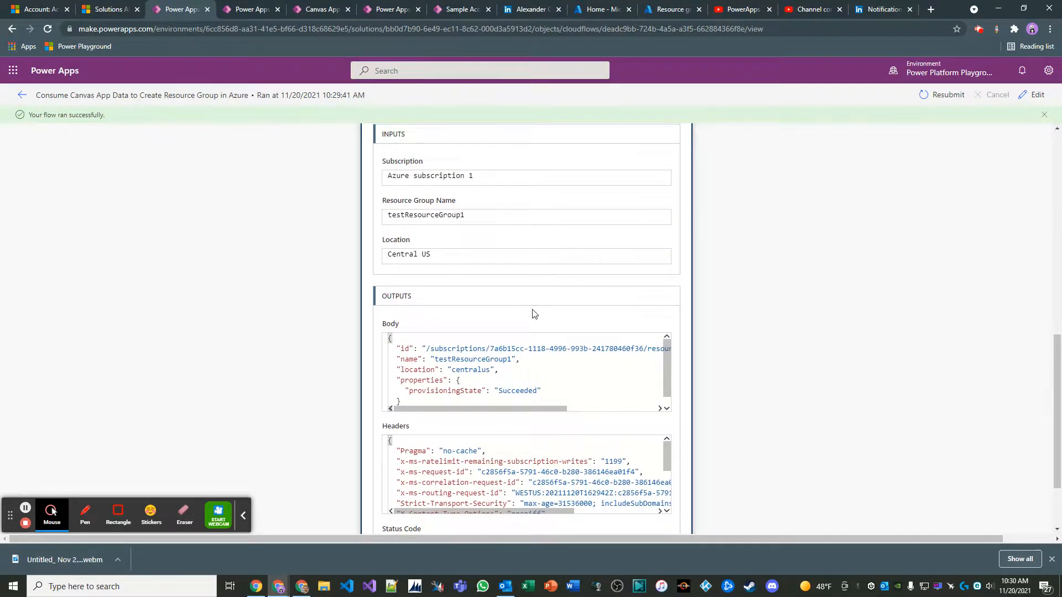
pyautogui.scroll(-2, 554, 343)
pyautogui.moveTo(666, 357); pyautogui.dragTo(666, 395)
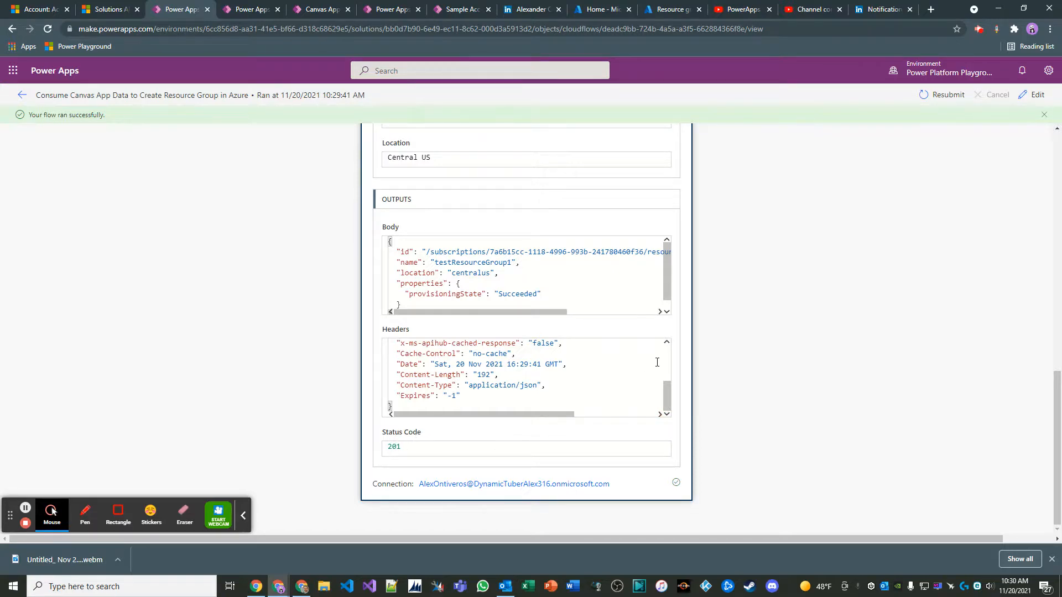
pyautogui.scroll(1, 659, 160)
# - Switch to the Azure portal, refresh the resource groups list and open the JSON view of testResourceGroup1
pyautogui.click(666, 10)
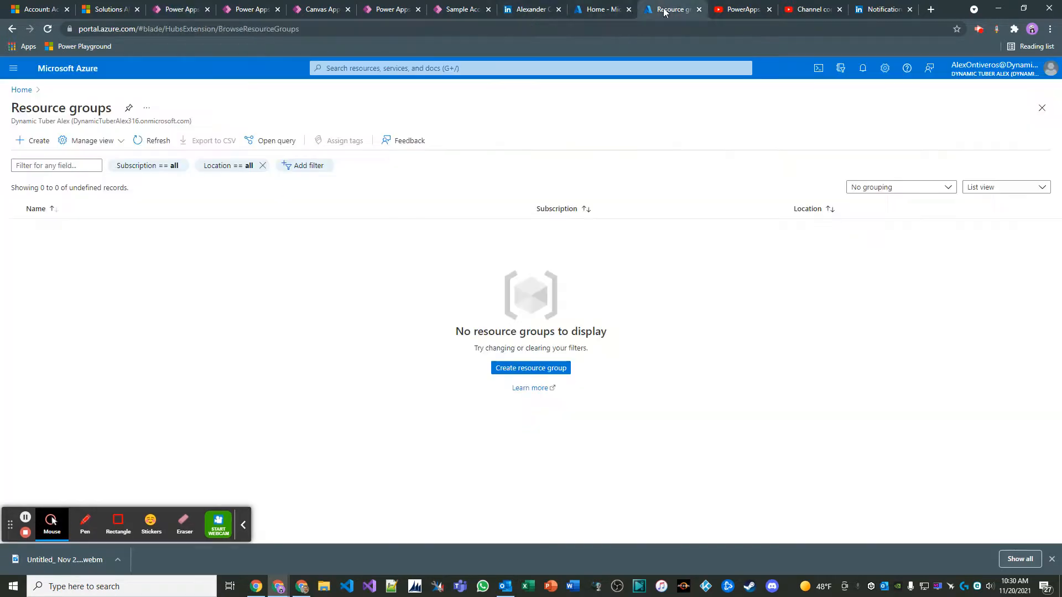
pyautogui.click(159, 141)
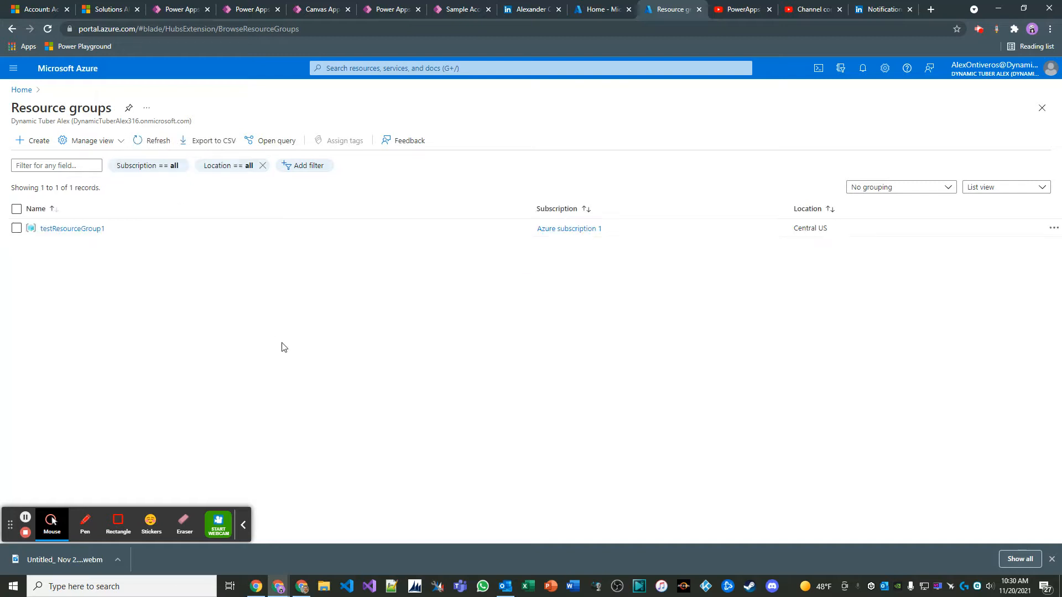
pyautogui.click(77, 234)
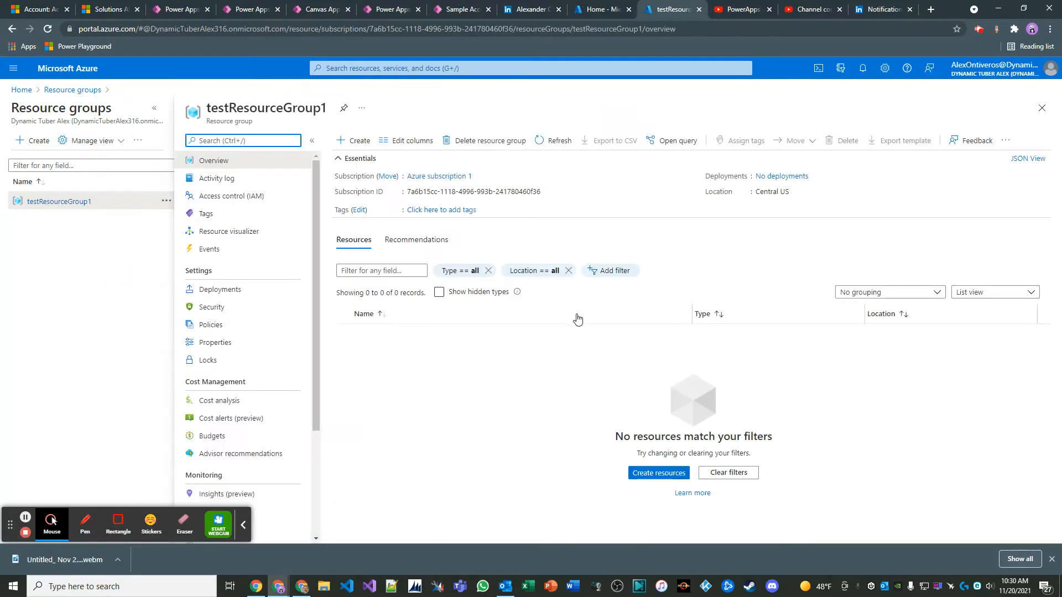
pyautogui.click(1028, 158)
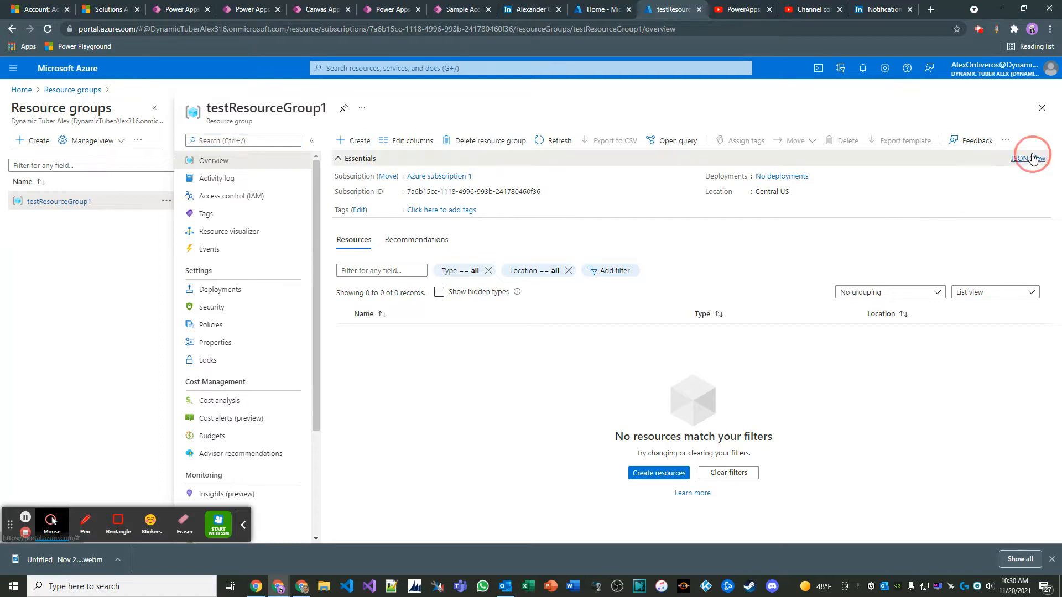